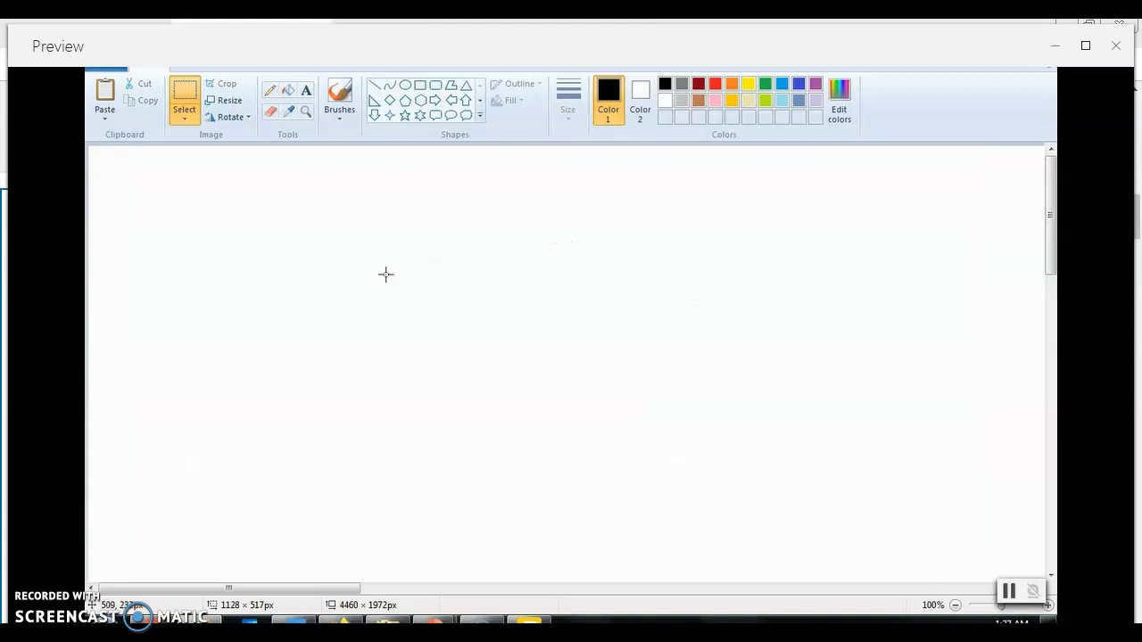
# Step: Choose the brush in Paint, then switch to the Ovid page in the browser and highlight search line 15 in the history
pyautogui.click(339, 96)
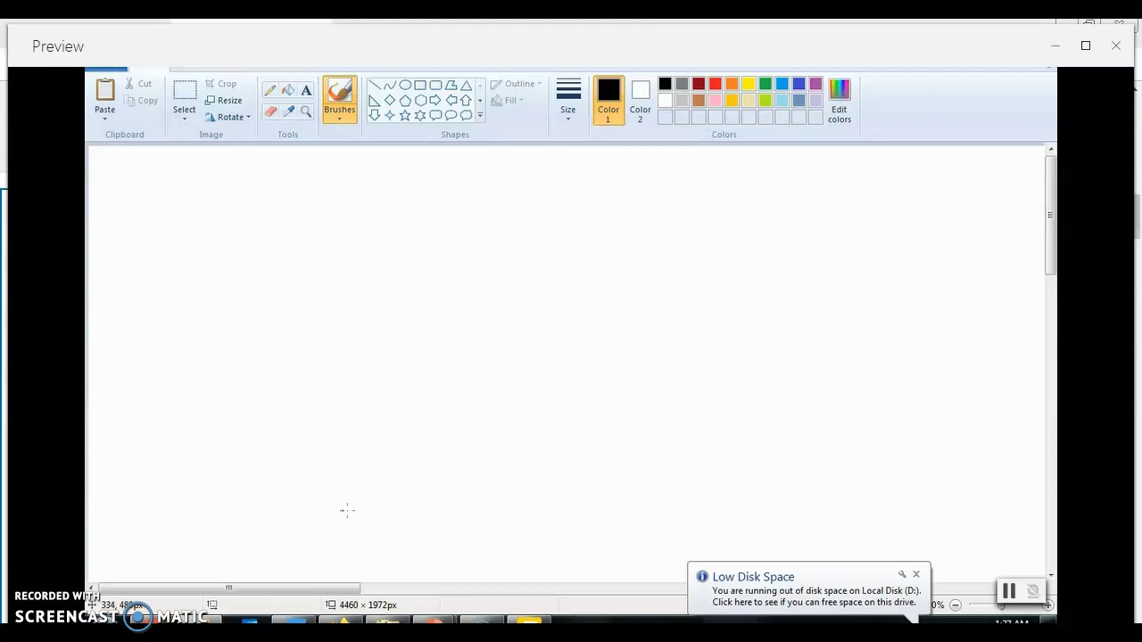
pyautogui.click(155, 619)
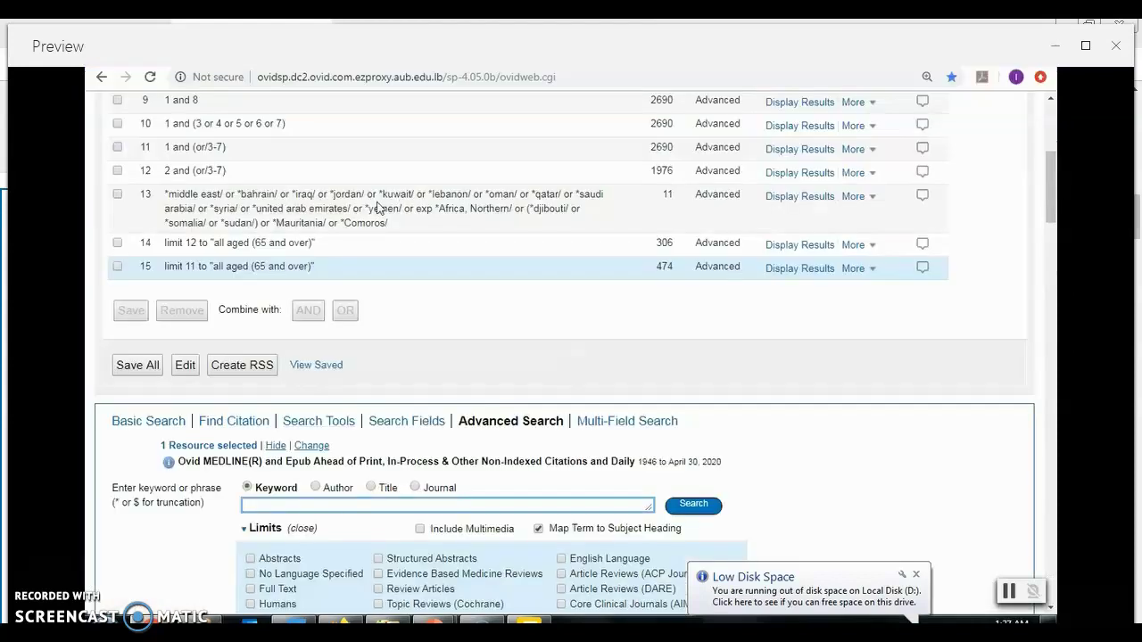
pyautogui.moveTo(319, 267); pyautogui.dragTo(172, 278)
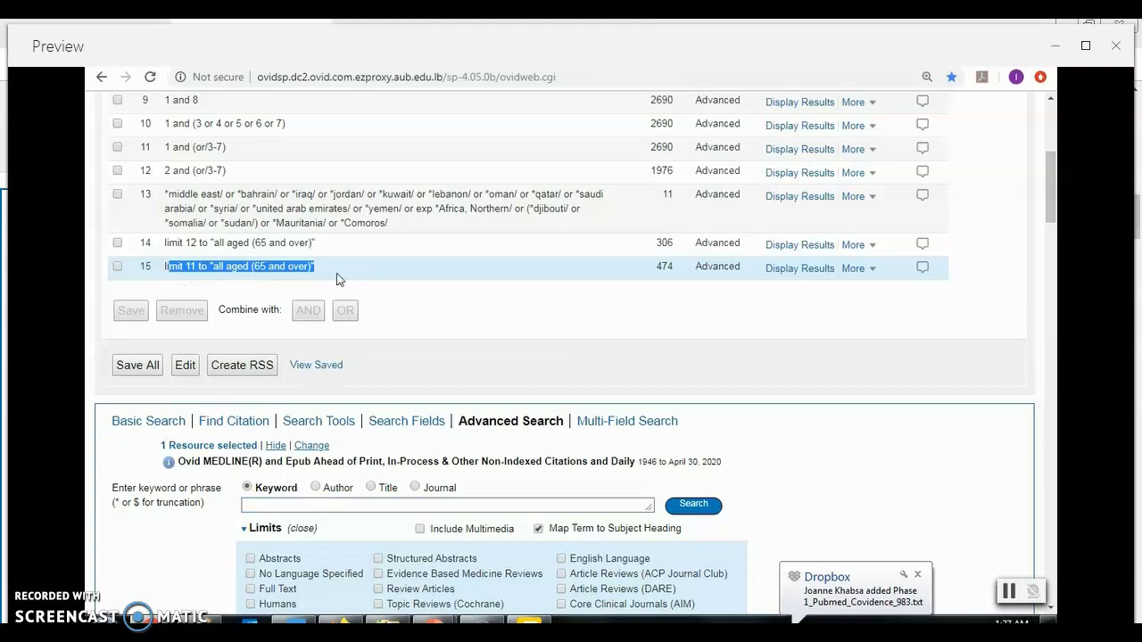
# Step: Search Ovid MEDLINE for the keyword "nutrition disorder" with mapping to subject headings
pyautogui.scroll(-1, 378, 278)
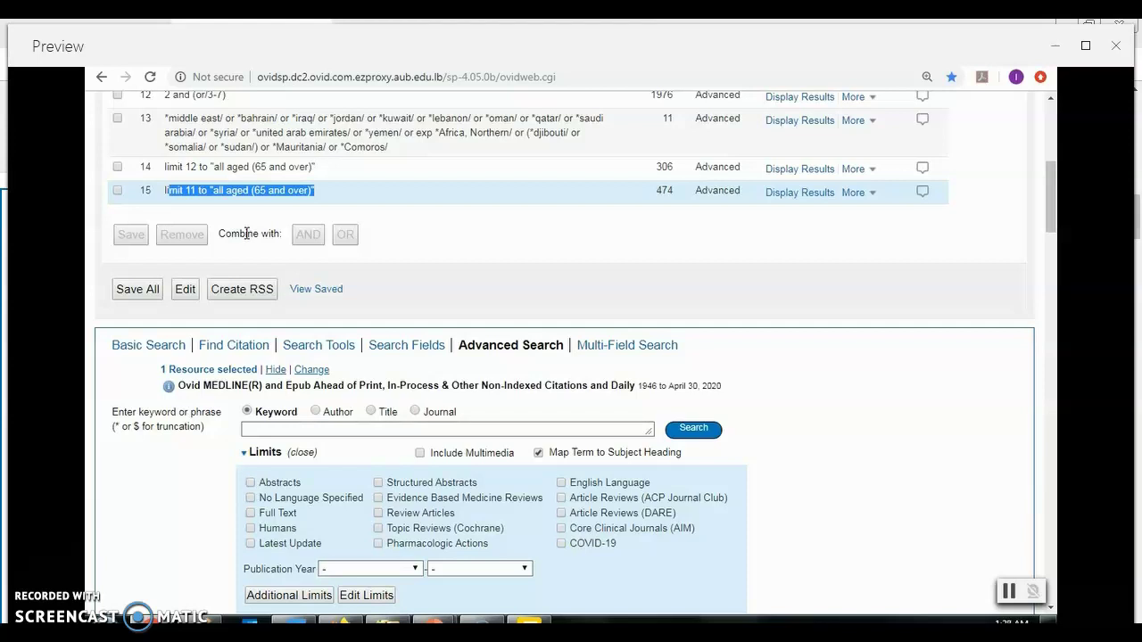
pyautogui.click(331, 427)
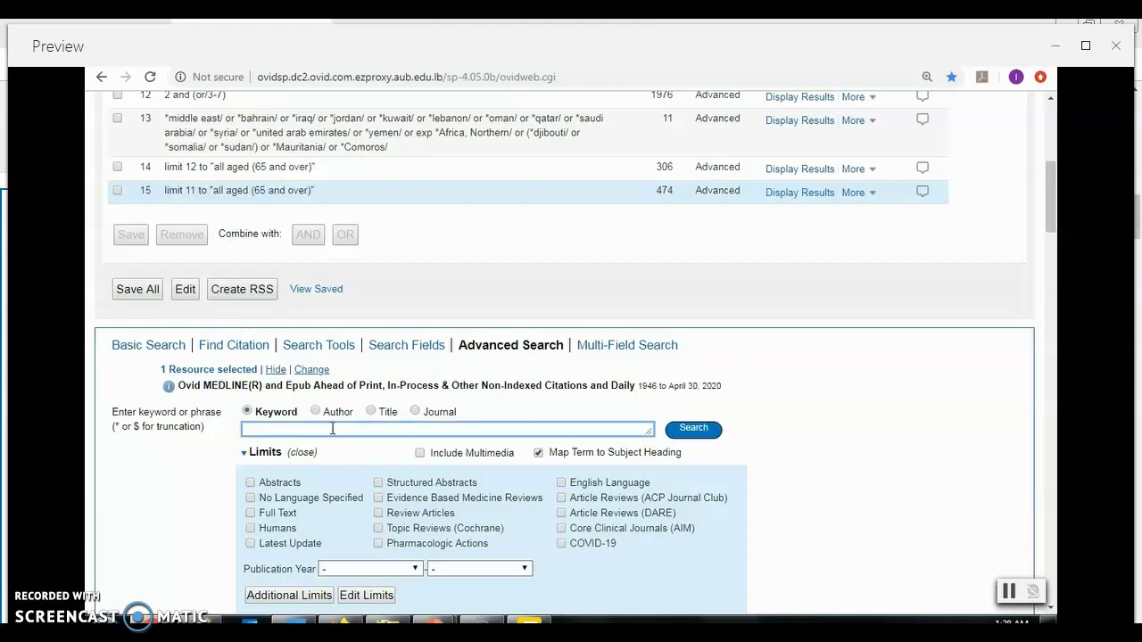
pyautogui.write('nutrition disorder')
pyautogui.press('Return')
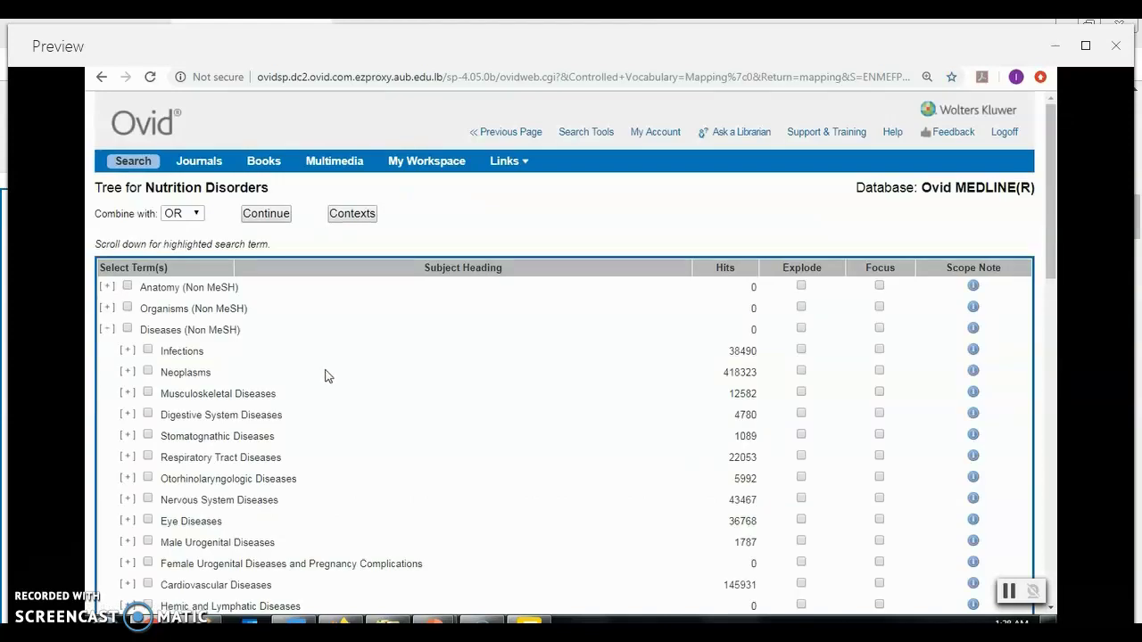
# Step: In the Nutrition Disorders tree, tick Nutritional and Metabolic Diseases and expand Infant Nutrition Disorders
pyautogui.scroll(-2, 401, 463)
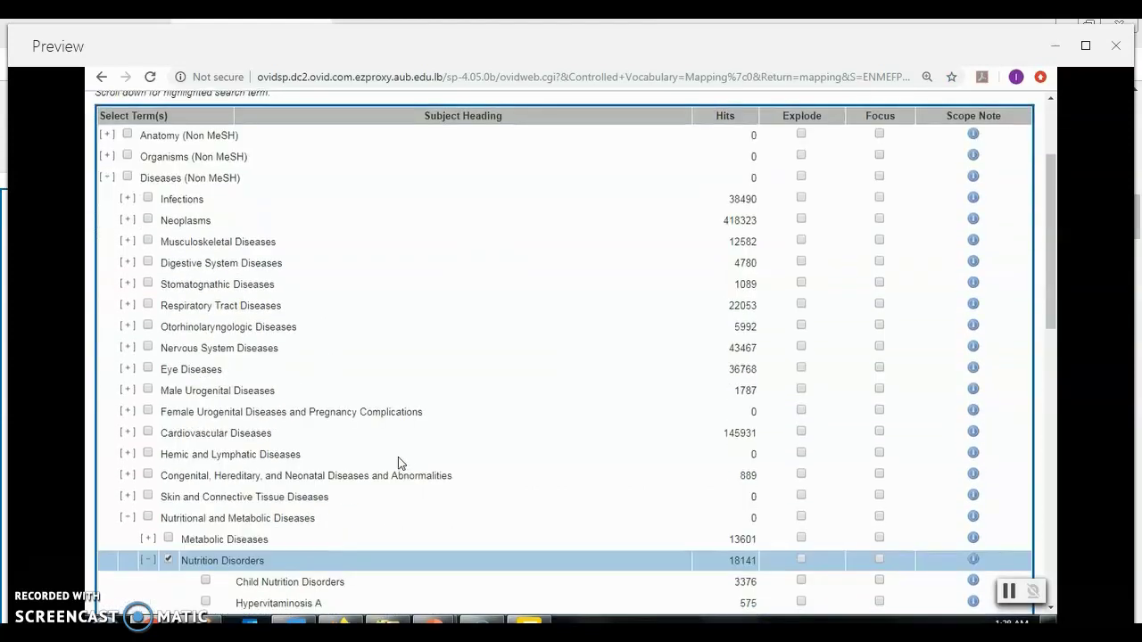
pyautogui.scroll(-3, 399, 465)
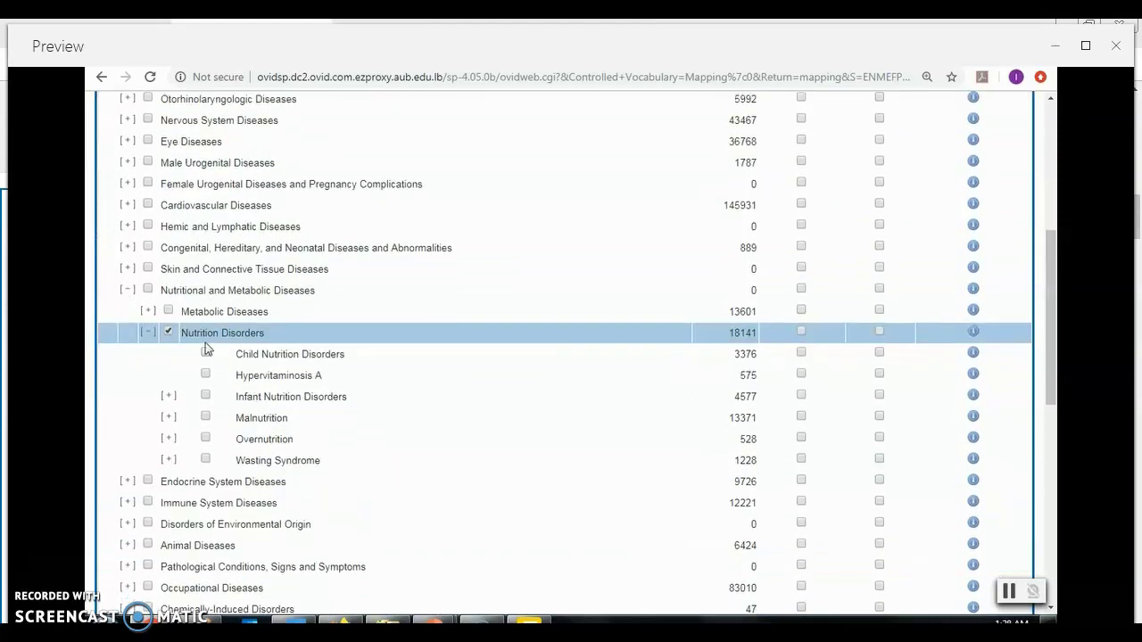
pyautogui.moveTo(161, 294); pyautogui.dragTo(331, 298)
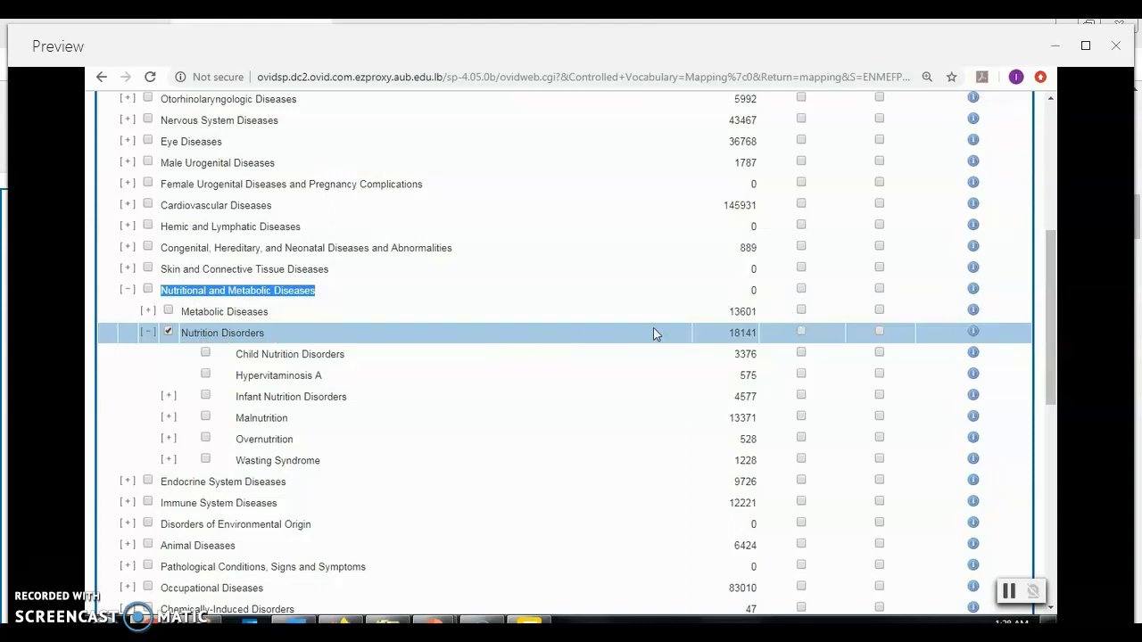
pyautogui.moveTo(778, 290); pyautogui.dragTo(174, 303)
pyautogui.click(314, 296)
pyautogui.moveTo(319, 296); pyautogui.dragTo(266, 318)
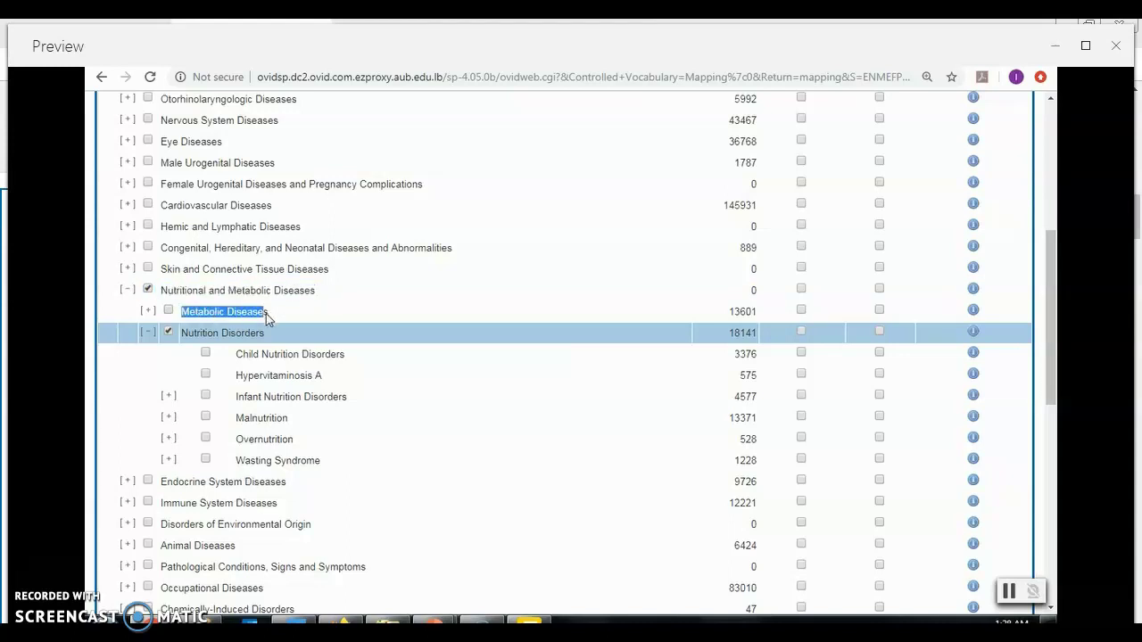
pyautogui.click(171, 404)
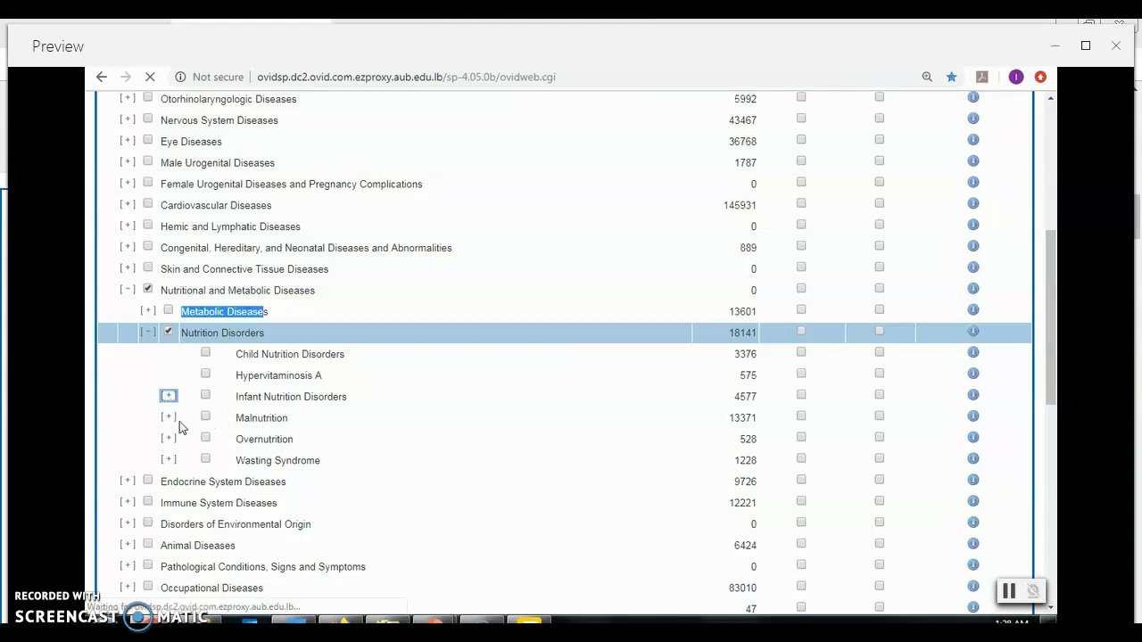
pyautogui.scroll(-3, 224, 416)
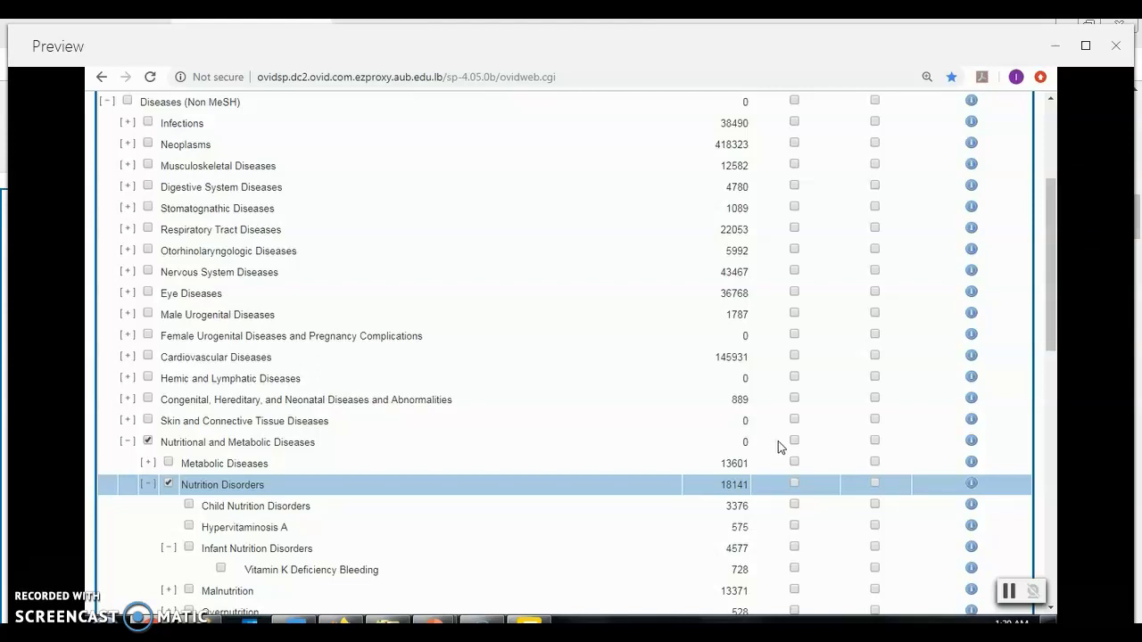
# Step: Read the scope note for Nutrition Disorders, highlight its related heading FEEDING BEHAVIOR, and return to the tree
pyautogui.click(971, 482)
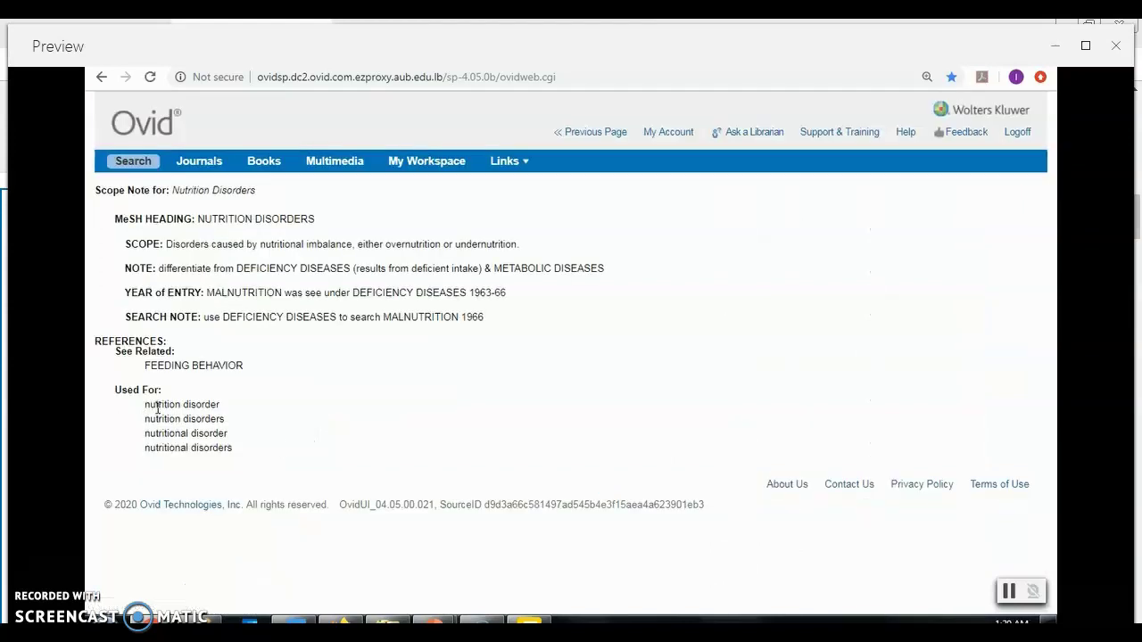
pyautogui.moveTo(144, 366); pyautogui.dragTo(248, 367)
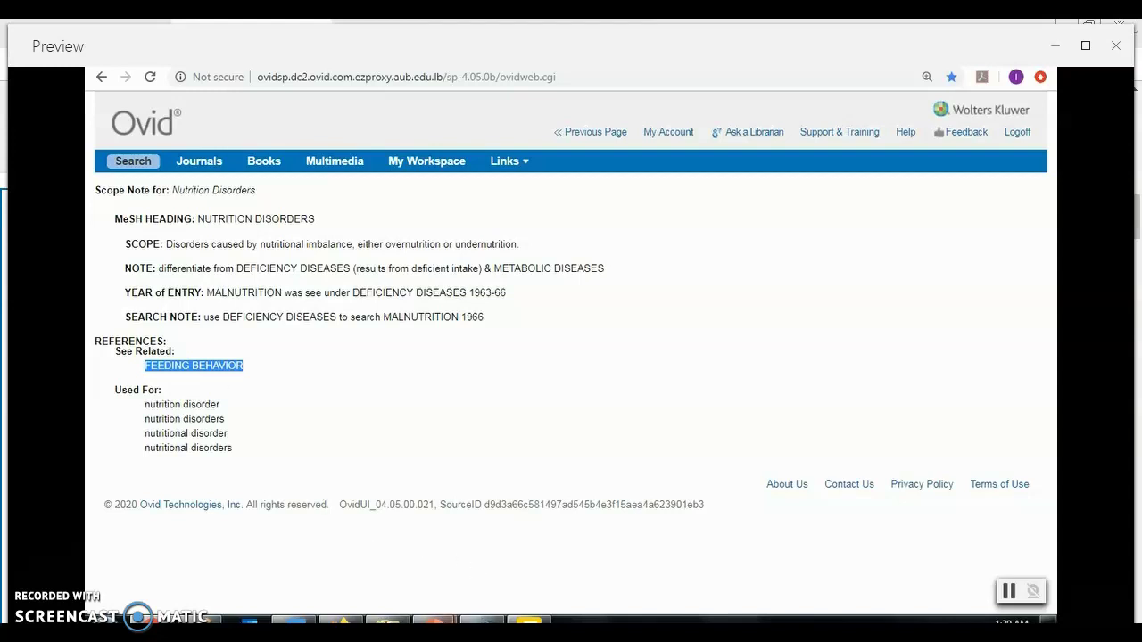
pyautogui.moveTo(434, 622)
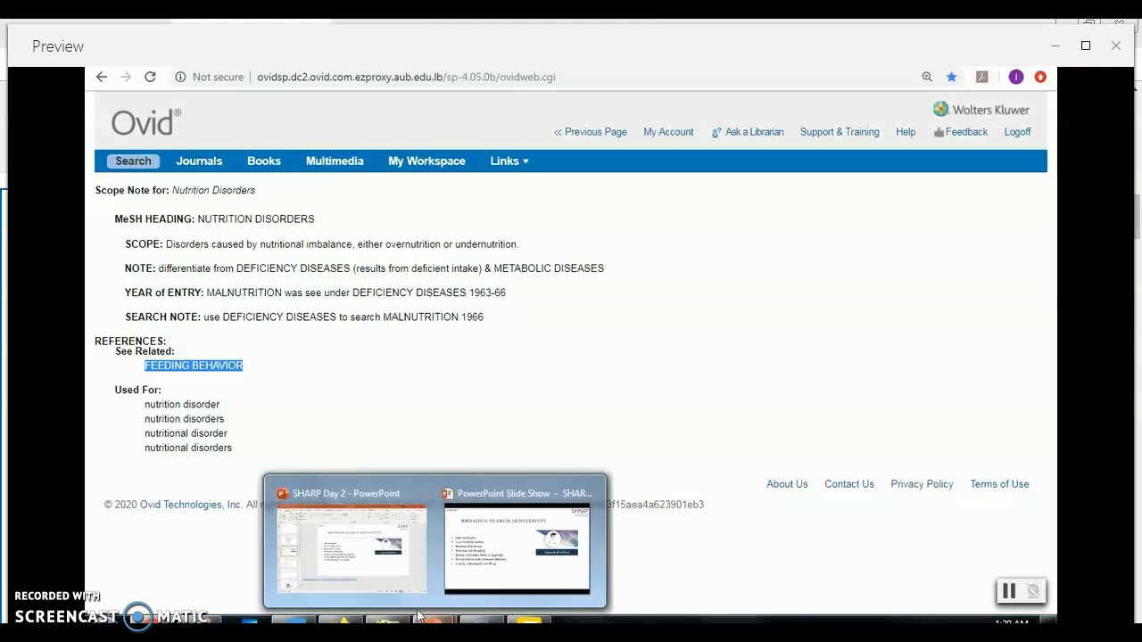
pyautogui.moveTo(398, 562)
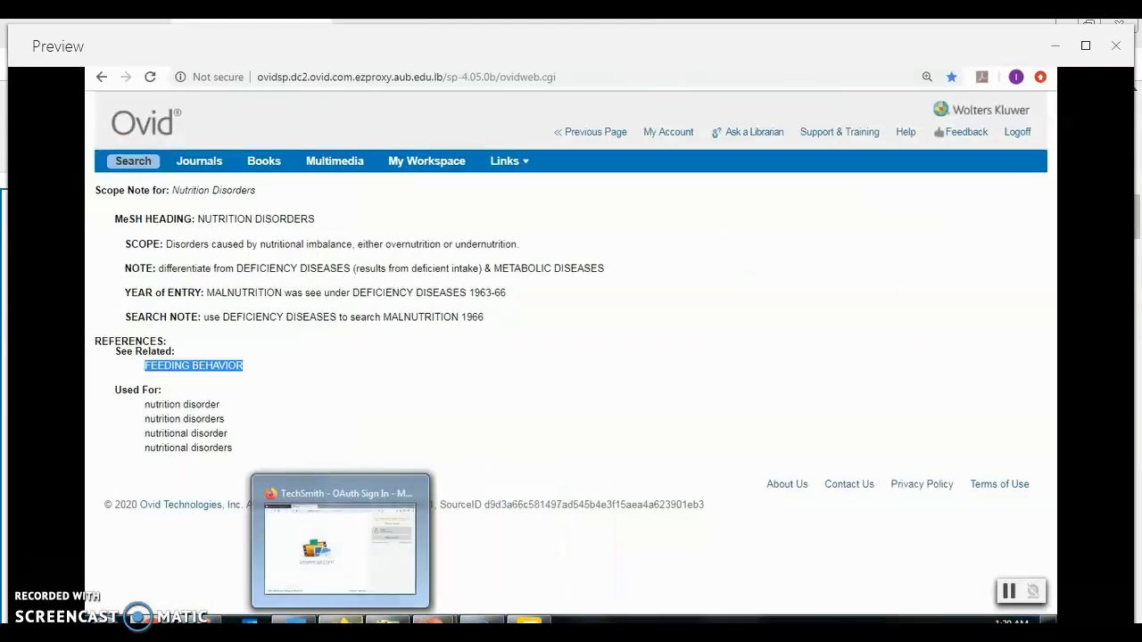
pyautogui.click(305, 409)
pyautogui.click(101, 76)
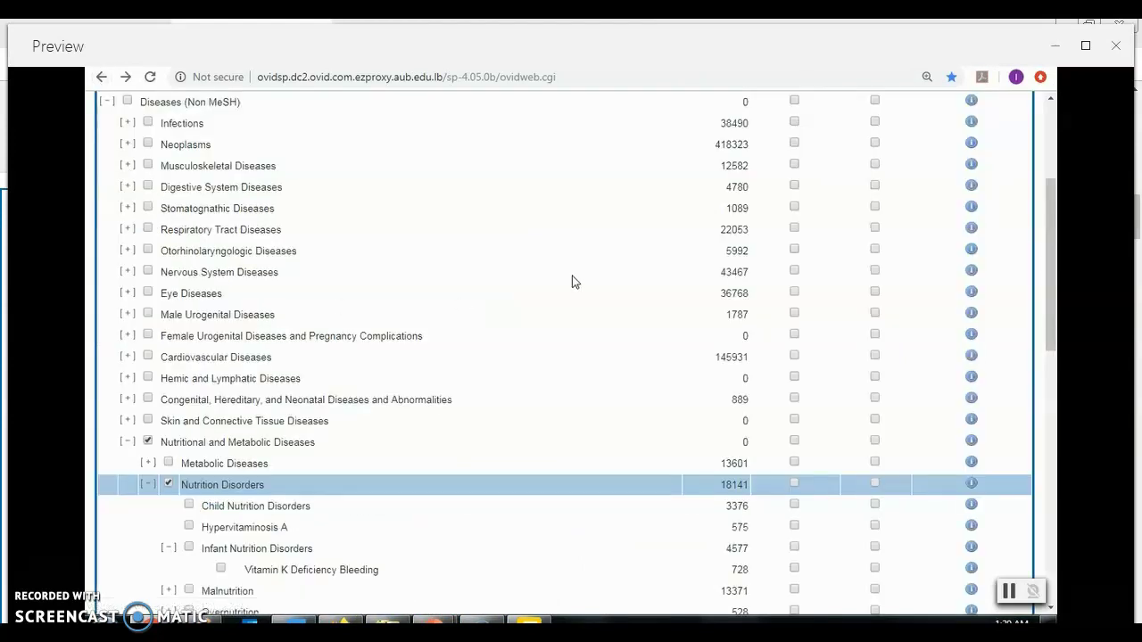
# Step: Return to the main search page, highlight the database's coverage dates and open the resource selection
pyautogui.scroll(3, 416, 352)
pyautogui.click(134, 162)
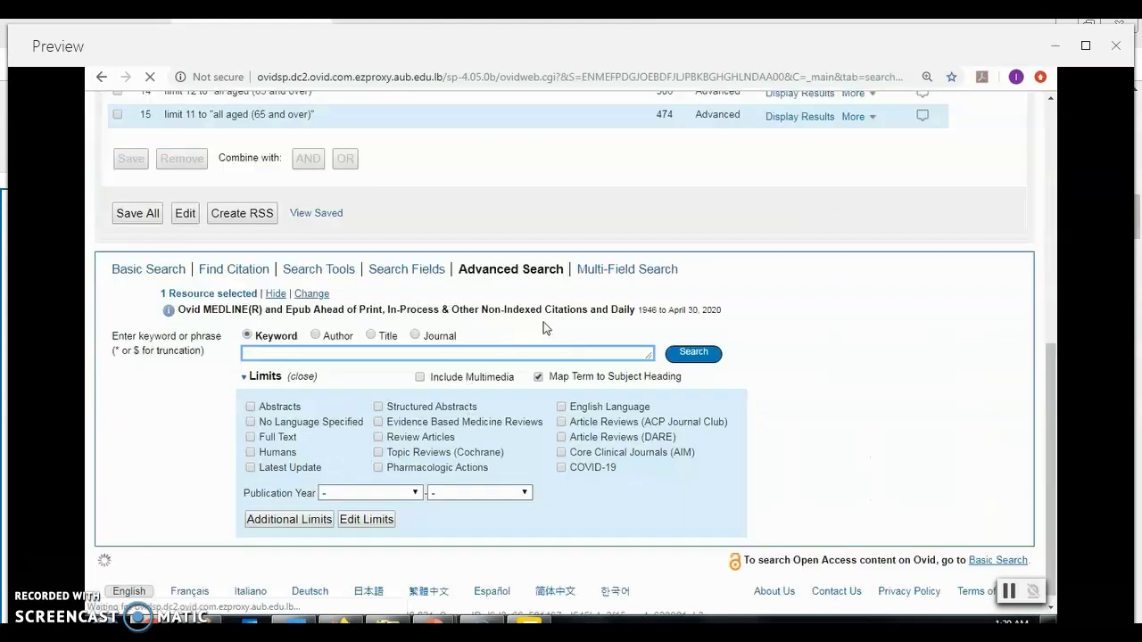
pyautogui.moveTo(638, 309); pyautogui.dragTo(727, 309)
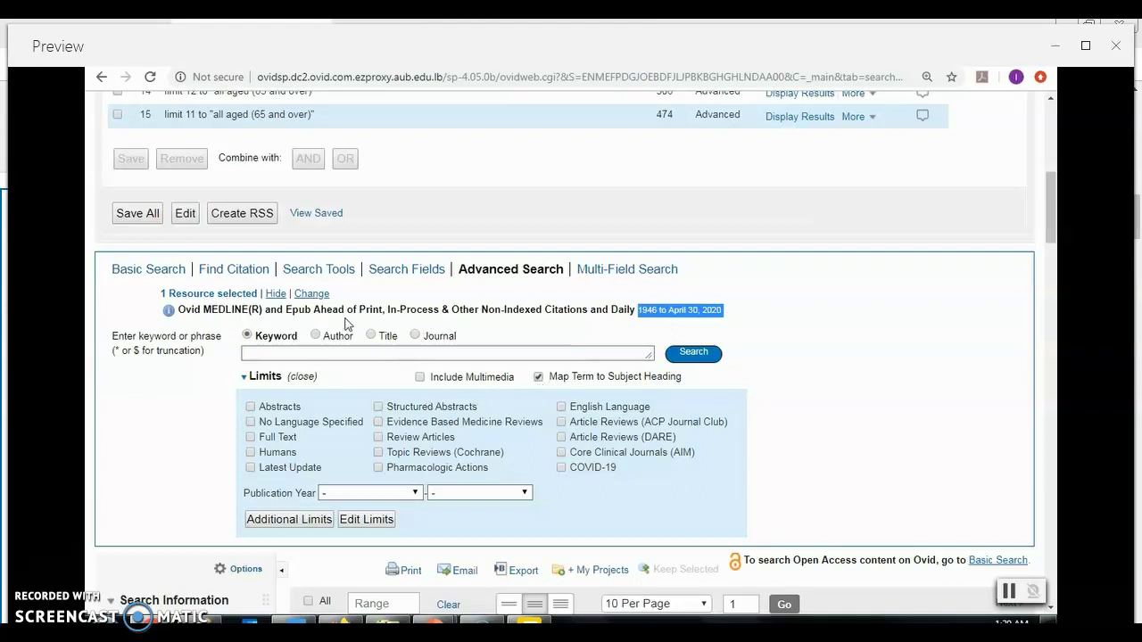
pyautogui.click(313, 295)
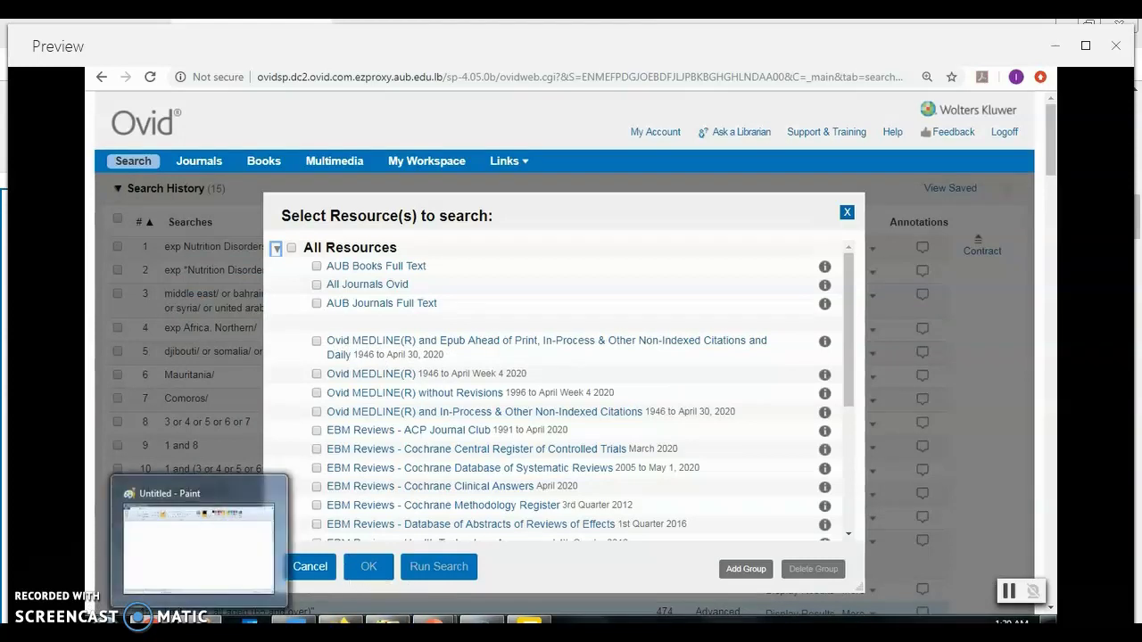
# Step: Switch to Paint and handwrite "Mesh db" in black near the top of the canvas
pyautogui.click(214, 622)
pyautogui.moveTo(419, 185)
pyautogui.mouseDown()
pyautogui.moveTo(421, 228)
pyautogui.moveTo(481, 221)
pyautogui.mouseUp()
pyautogui.moveTo(499, 187); pyautogui.dragTo(523, 217)
pyautogui.moveTo(562, 185)
pyautogui.mouseDown()
pyautogui.moveTo(551, 225)
pyautogui.moveTo(591, 223)
pyautogui.mouseUp()
# Step: Draw two lines branching from "Mesh db" and handwrite "Mesh" beside the upper one and "kw" beside the lower one
pyautogui.moveTo(618, 213); pyautogui.dragTo(688, 194)
pyautogui.moveTo(615, 226); pyautogui.dragTo(672, 266)
pyautogui.moveTo(697, 212)
pyautogui.mouseDown()
pyautogui.moveTo(711, 190)
pyautogui.moveTo(733, 209)
pyautogui.moveTo(760, 205)
pyautogui.mouseUp()
pyautogui.moveTo(774, 189); pyautogui.dragTo(783, 211)
pyautogui.moveTo(789, 190)
pyautogui.mouseDown()
pyautogui.moveTo(786, 210)
pyautogui.moveTo(799, 209)
pyautogui.mouseUp()
pyautogui.moveTo(706, 269)
pyautogui.mouseDown()
pyautogui.moveTo(713, 281)
pyautogui.moveTo(726, 266)
pyautogui.mouseUp()
pyautogui.moveTo(737, 268)
pyautogui.mouseDown()
pyautogui.moveTo(755, 278)
pyautogui.moveTo(769, 262)
pyautogui.mouseUp()
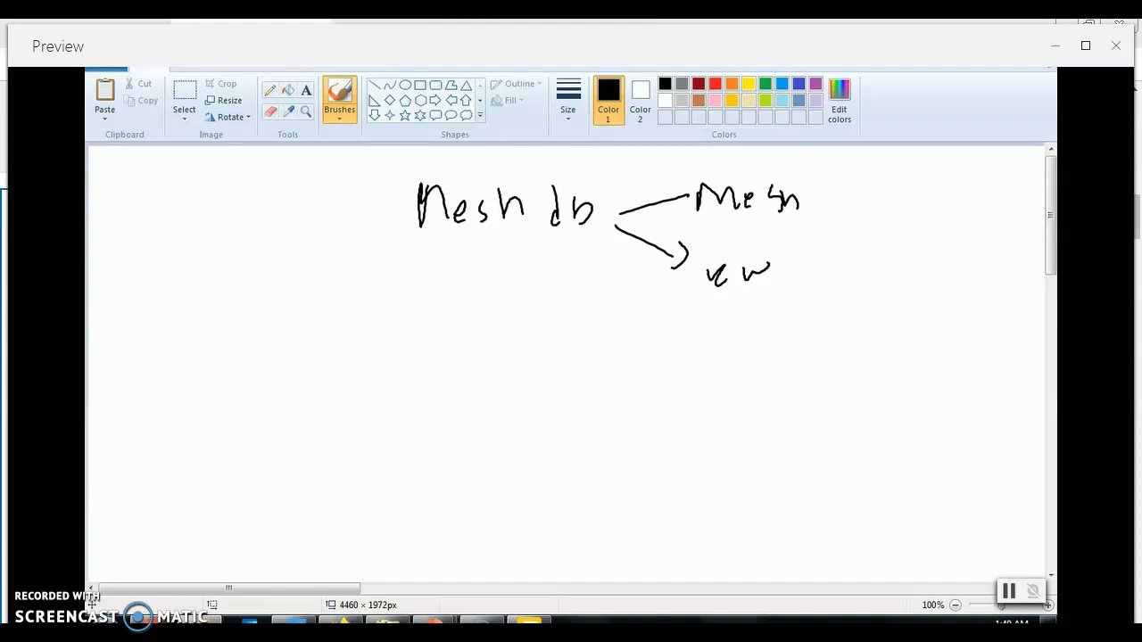
pyautogui.moveTo(694, 314); pyautogui.dragTo(806, 283)
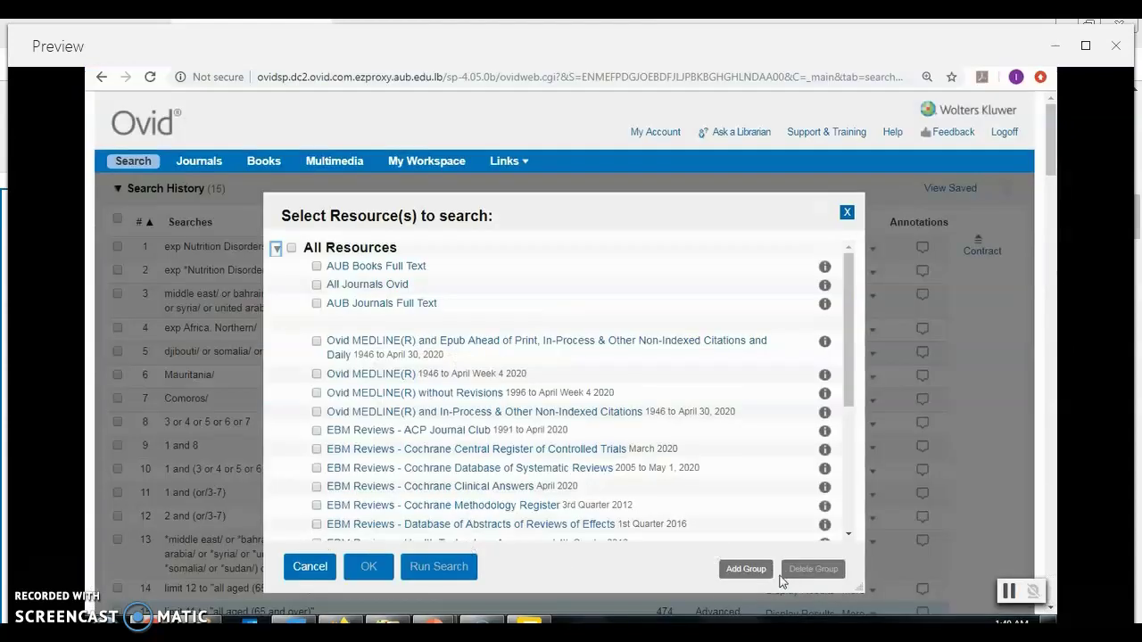
# Step: Cancel the resource selection in Ovid and return to the Advanced Search form
pyautogui.click(311, 567)
pyautogui.scroll(-4, 466, 395)
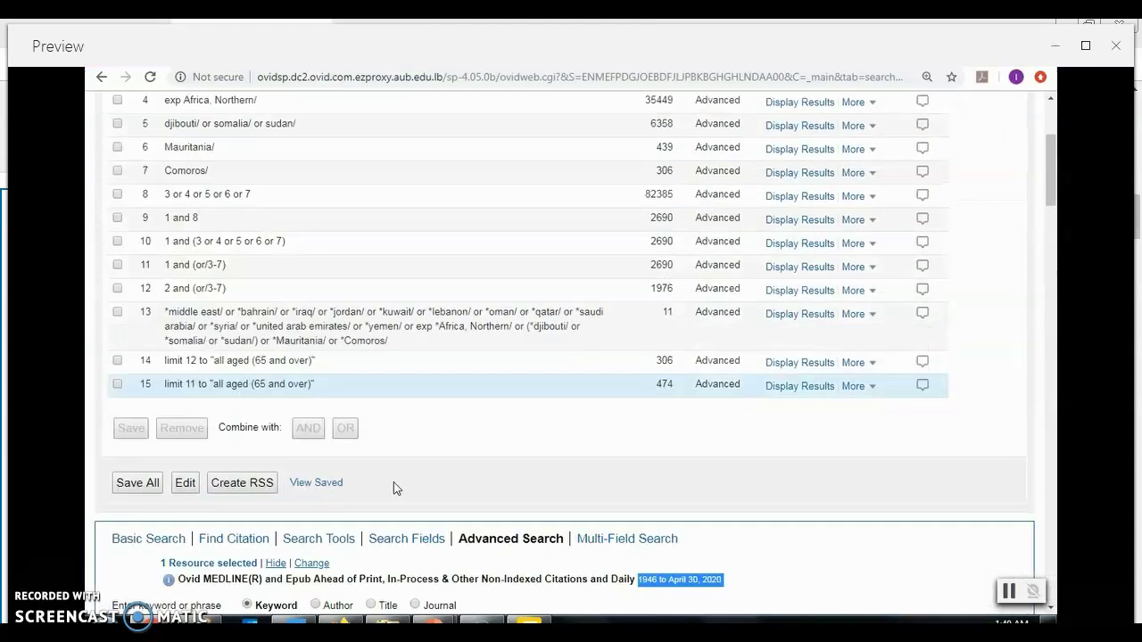
pyautogui.scroll(-2, 357, 473)
# Step: Enter the proximity expression "(nutrition* adj3 disorder)" as the keyword query, with the page enlarged
pyautogui.click(347, 395)
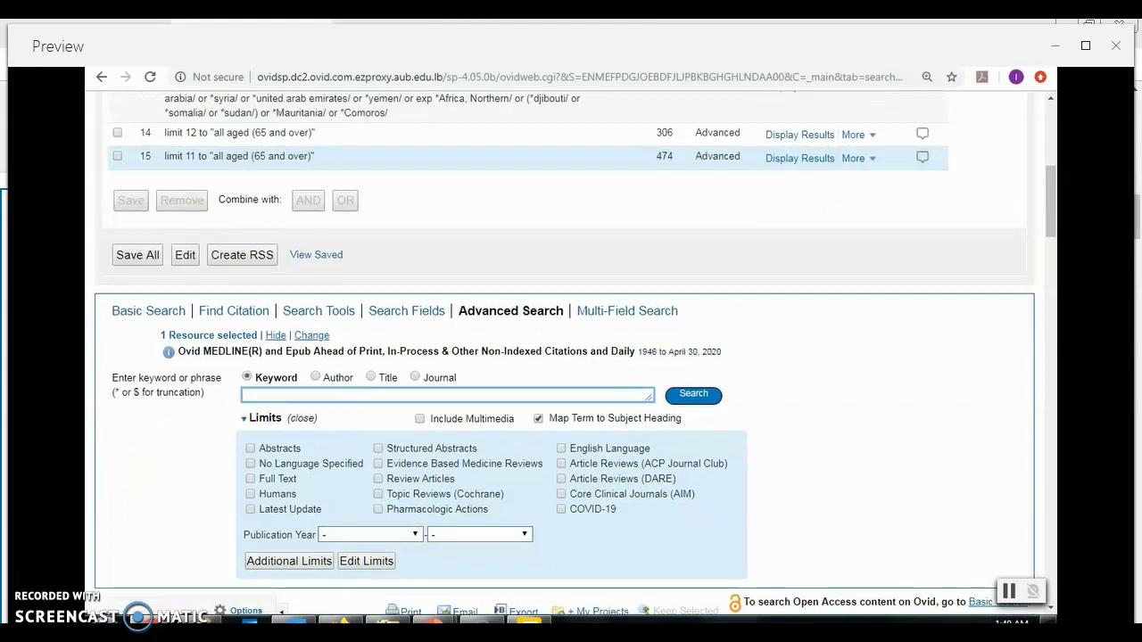
pyautogui.write('(')
pyautogui.hotkey('ctrl', '+')
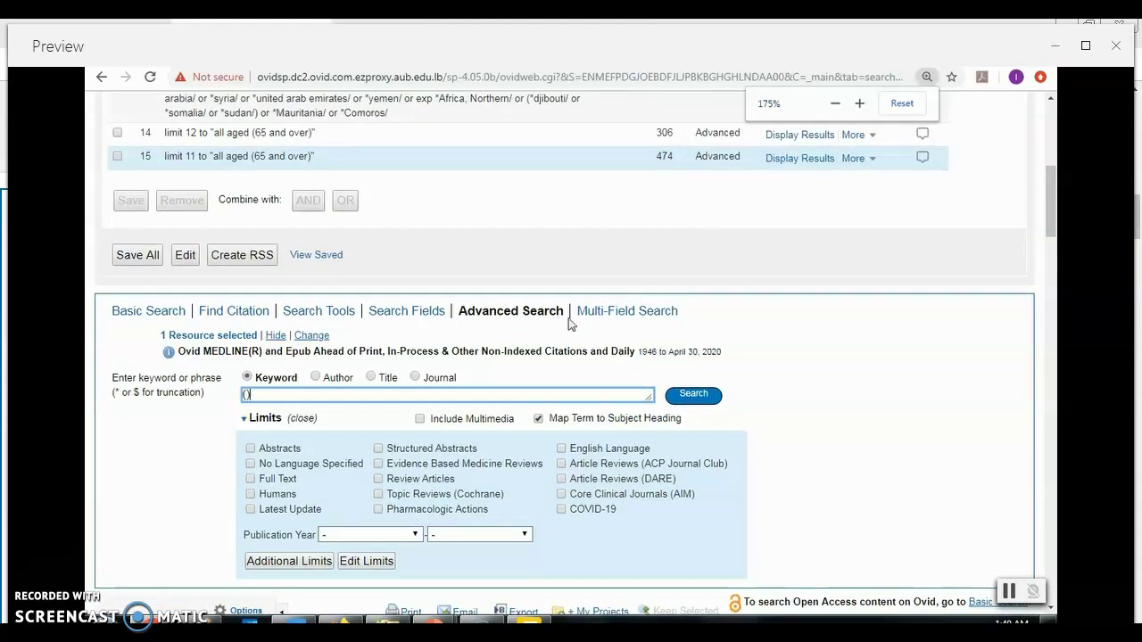
pyautogui.hotkey('ctrl', '+')
pyautogui.scroll(-3, 542, 357)
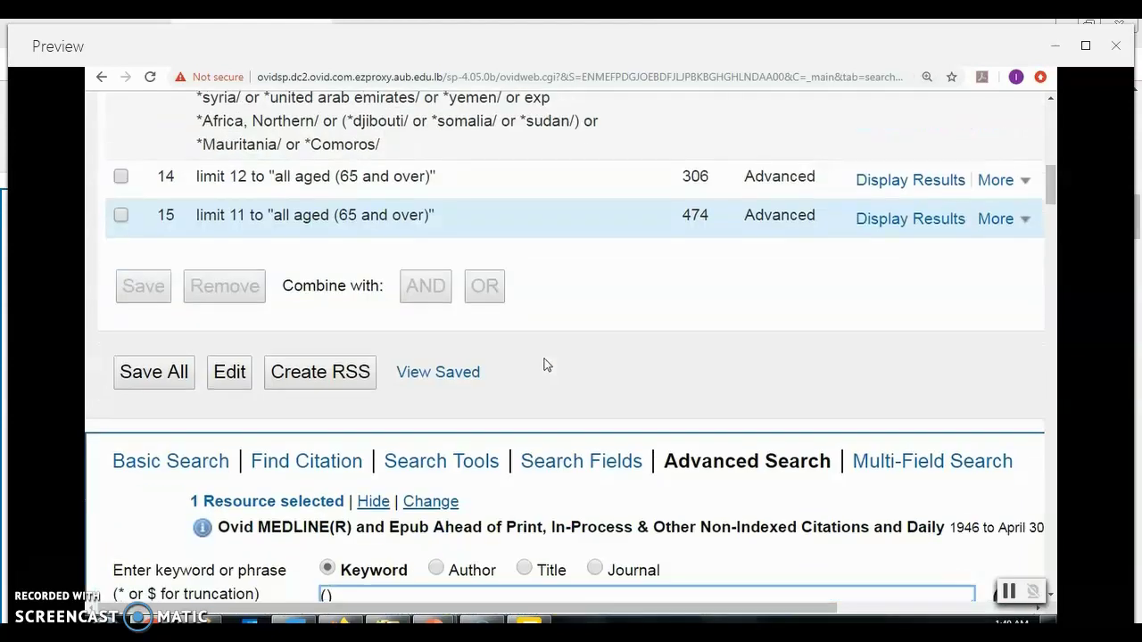
pyautogui.scroll(-2, 540, 385)
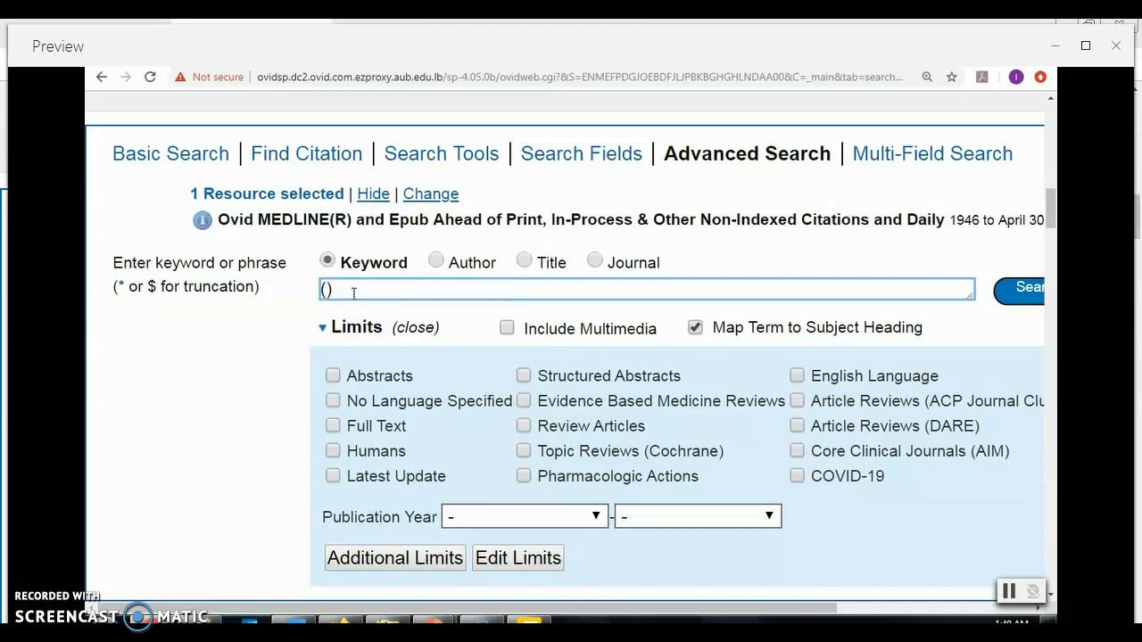
pyautogui.write('nutritin')
pyautogui.press('BackSpace')
pyautogui.press('BackSpace')
pyautogui.write('ion* adj3 disorder')
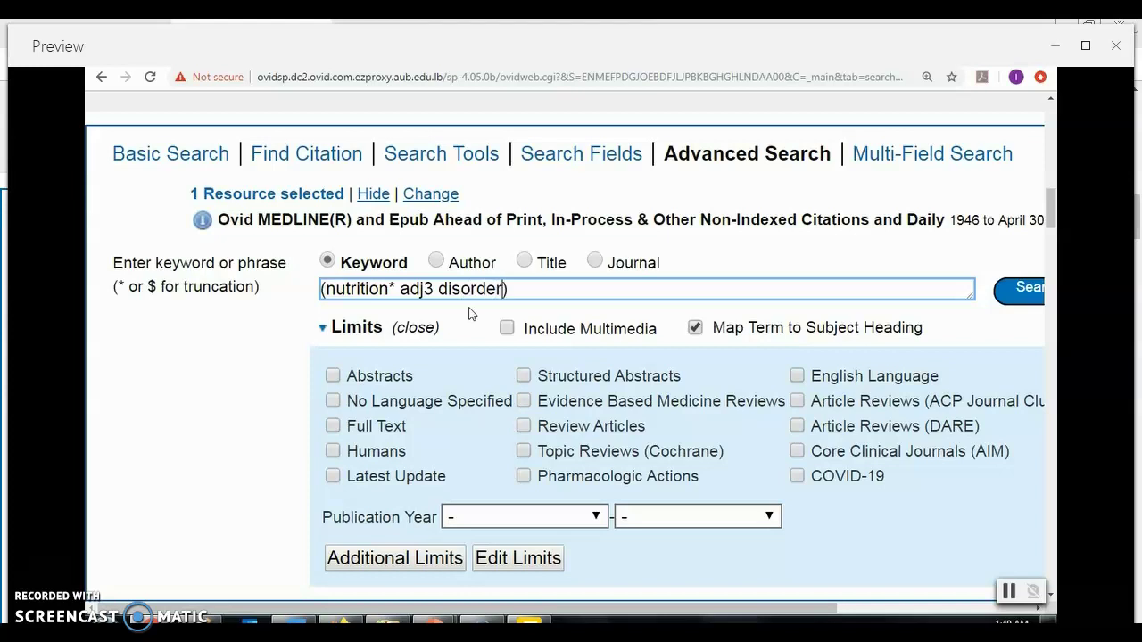
# Step: Add the optional-character wildcard "?" after "disorder" in the keyword query and highlight it
pyautogui.write('?')
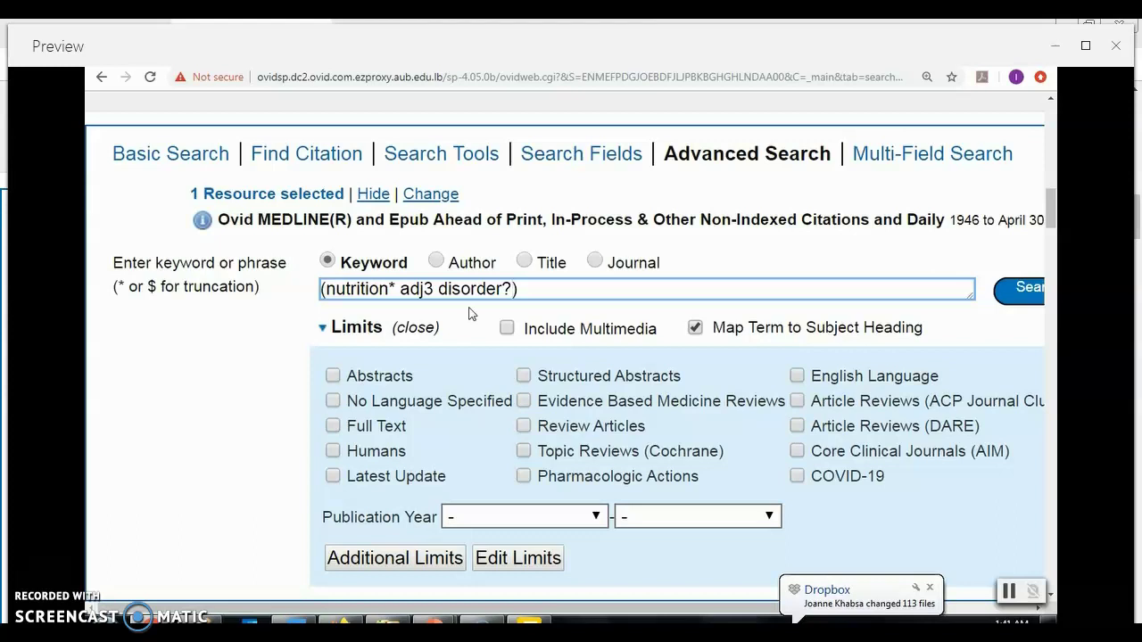
pyautogui.press('Left')
pyautogui.hotkey('shift', 'Right')
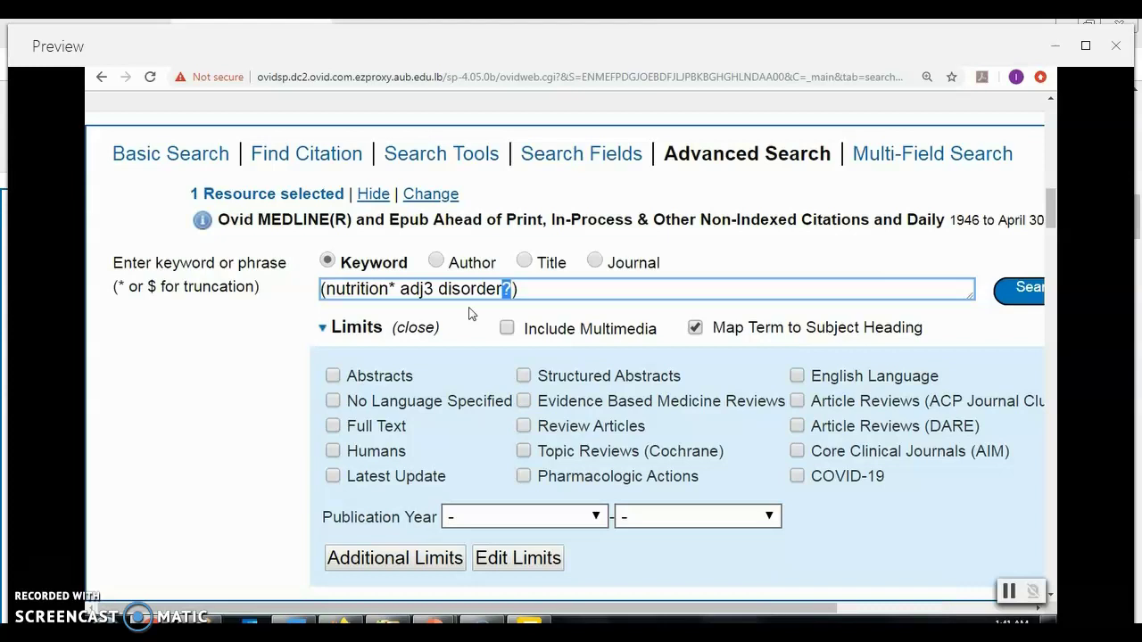
# Step: Extend the keyword query with "or bulemi* or anorexi* or obes* or malnutrition*"
pyautogui.click(562, 297)
pyautogui.write('or')
pyautogui.write(' bulemi* or anorexi')
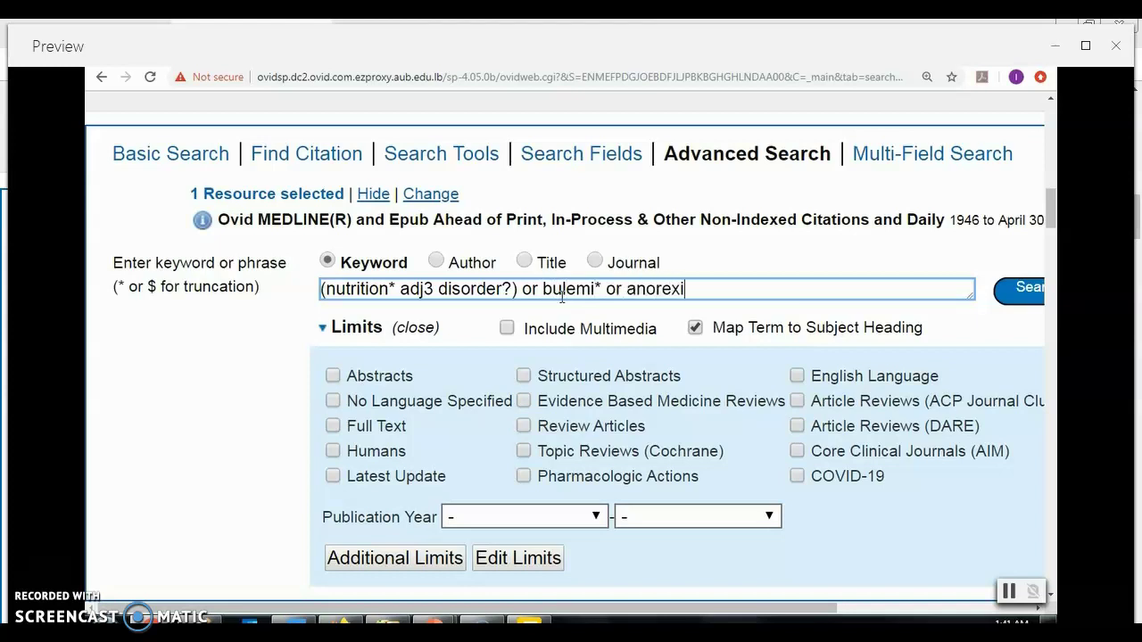
pyautogui.write('* or obes* or malnuti')
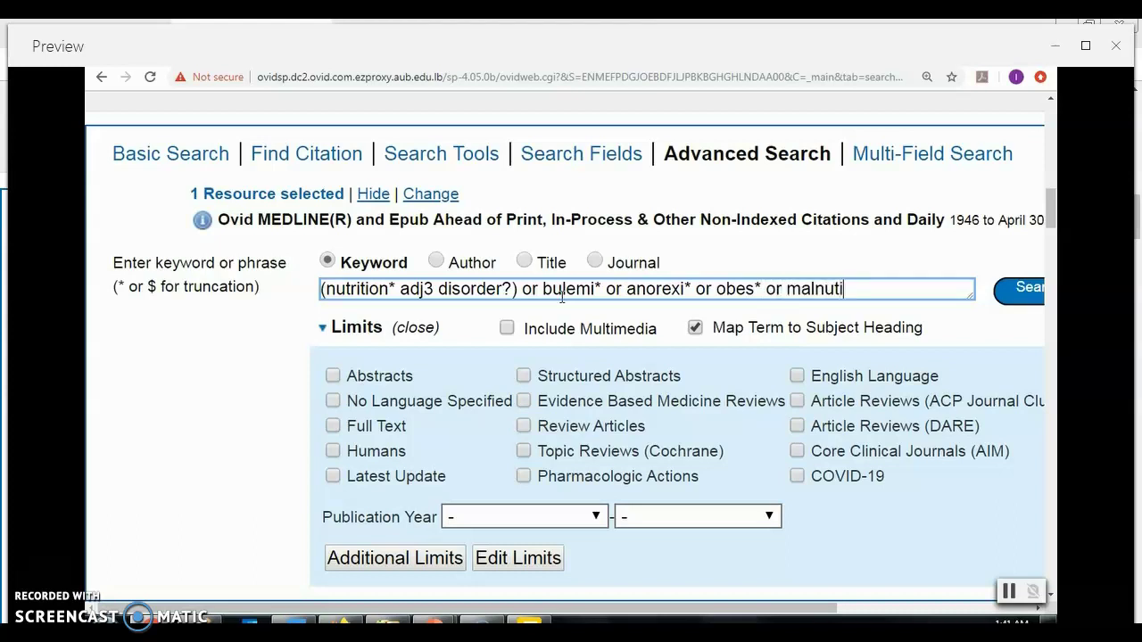
pyautogui.press('BackSpace')
pyautogui.write('ri')
pyautogui.write('tion*')
# Step: Append "or undernutrition* or overnutrition* or" to the keyword query
pyautogui.write(' or ')
pyautogui.write('undernutriti')
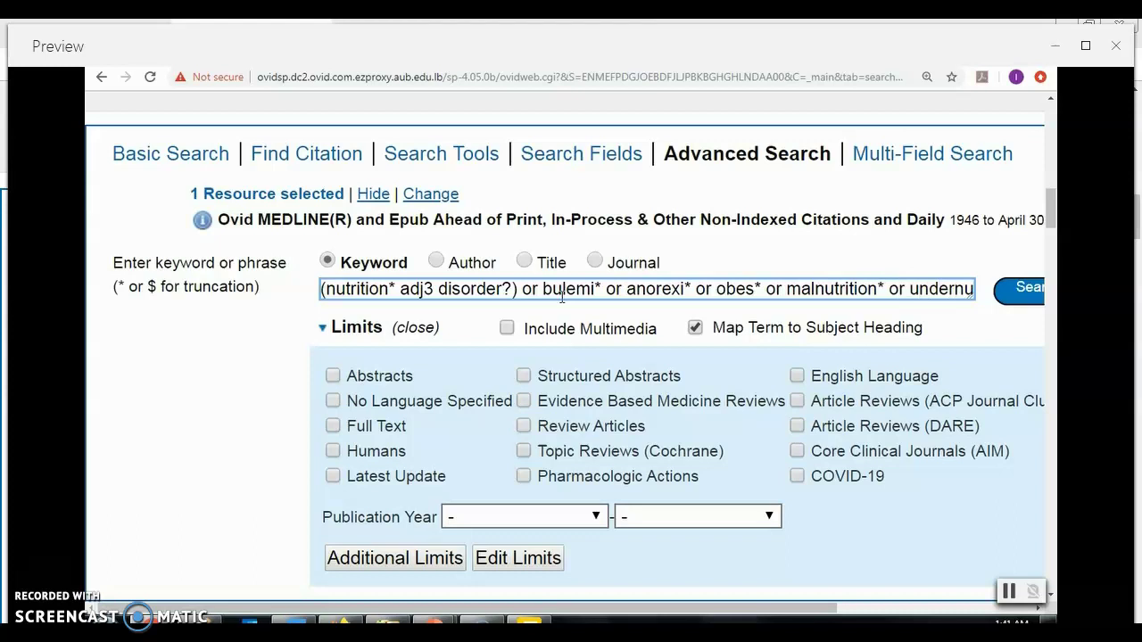
pyautogui.write('on* o')
pyautogui.press('BackSpace')
pyautogui.write('r over')
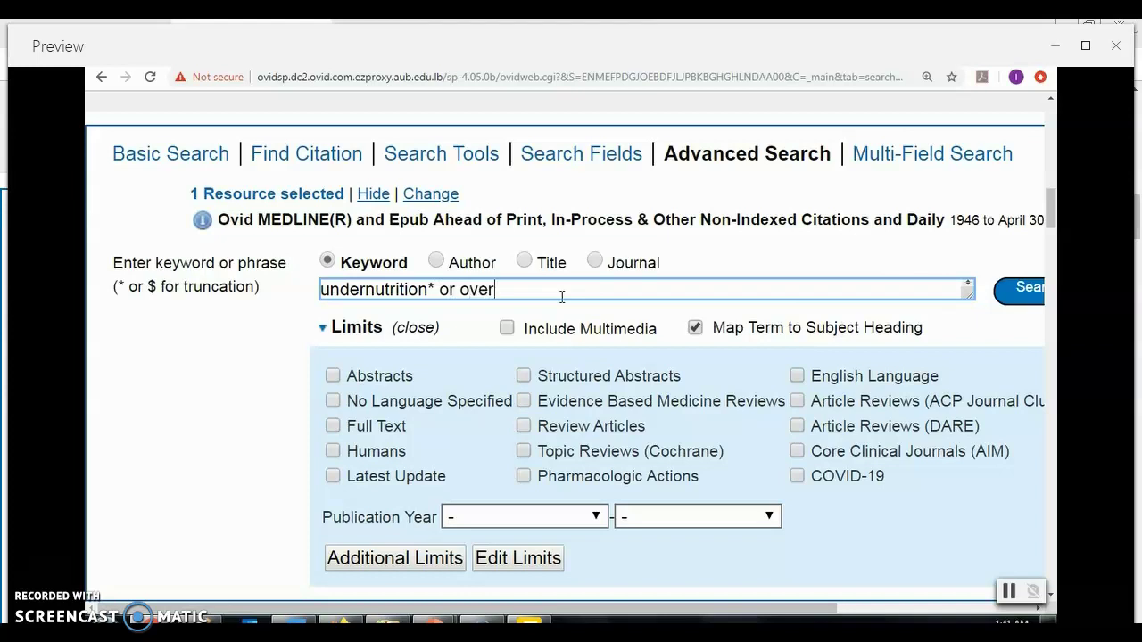
pyautogui.write('nutrition* or')
# Step: Append "(mal adj nutrition*) or (under adj nutrition*) or (over adj nutrition*) or ((mal or under or over) adj nutrition*)" to the keyword query
pyautogui.write('()')
pyautogui.press('Left')
pyautogui.write('mal adj')
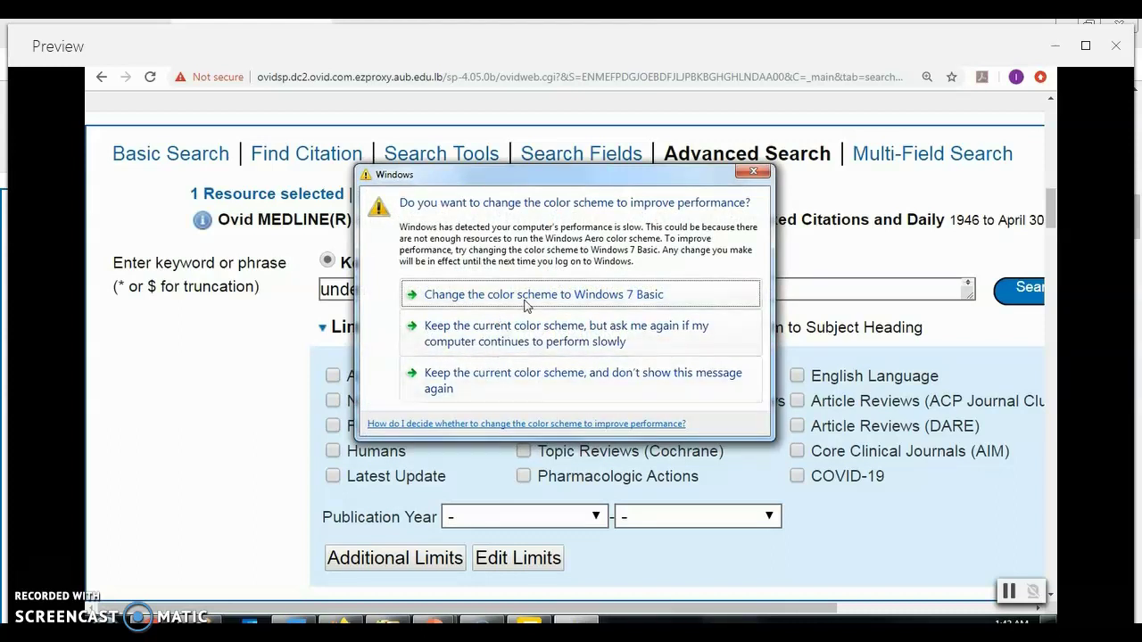
pyautogui.click(636, 341)
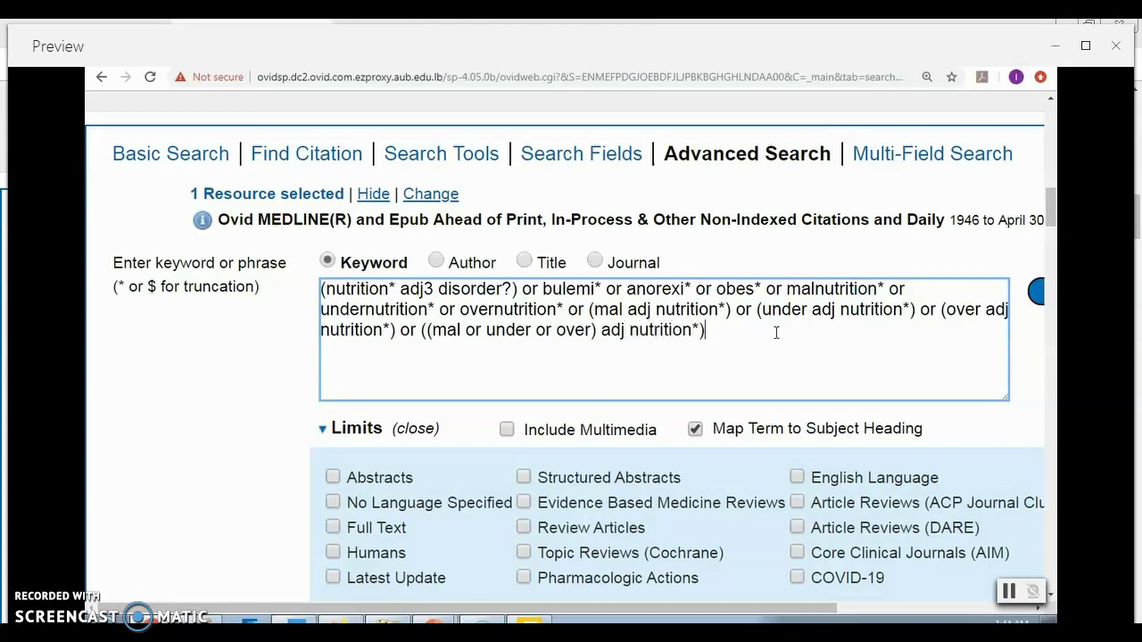
# Step: Delete "(mal adj nutrition*) or (under adj nutrition*) or (over adj nutrition*)" and its trailing "or" from the keyword query
pyautogui.moveTo(588, 310); pyautogui.dragTo(397, 335)
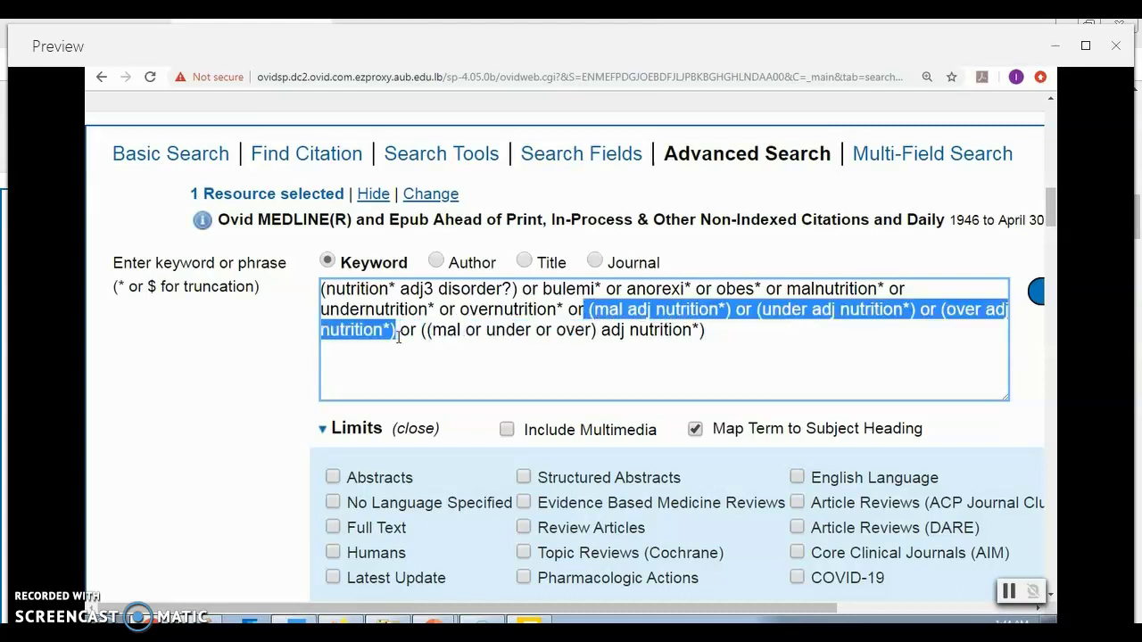
pyautogui.press('BackSpace')
pyautogui.press('Delete')
pyautogui.press('Delete')
pyautogui.press('Delete')
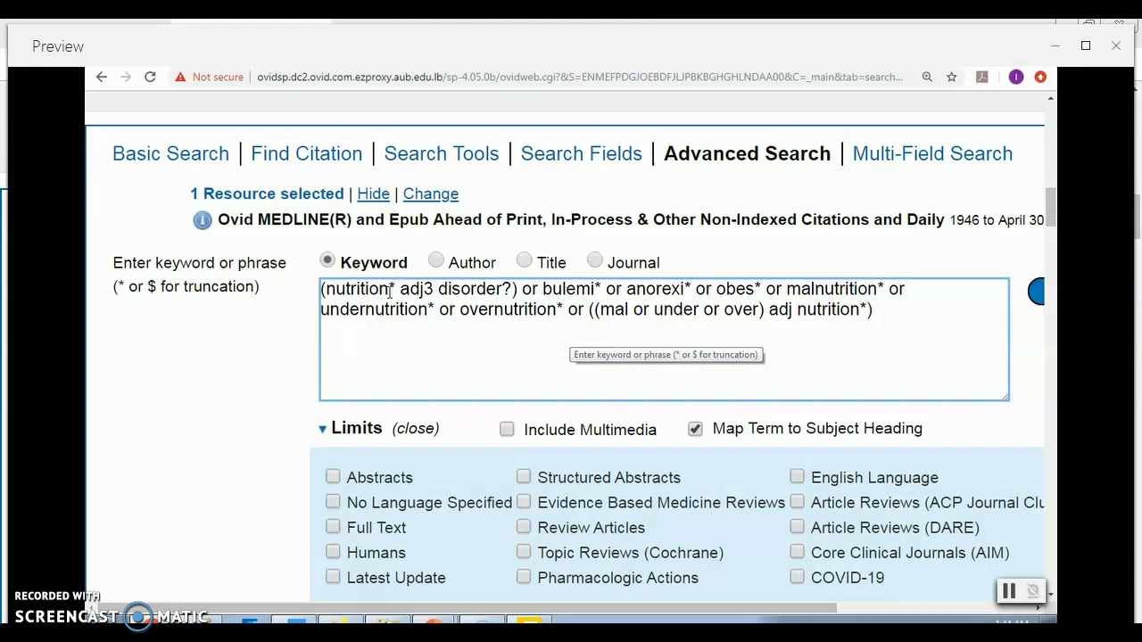
# Step: Enclose the entire keyword query in an outer pair of parentheses
pyautogui.moveTo(389, 288); pyautogui.dragTo(421, 289)
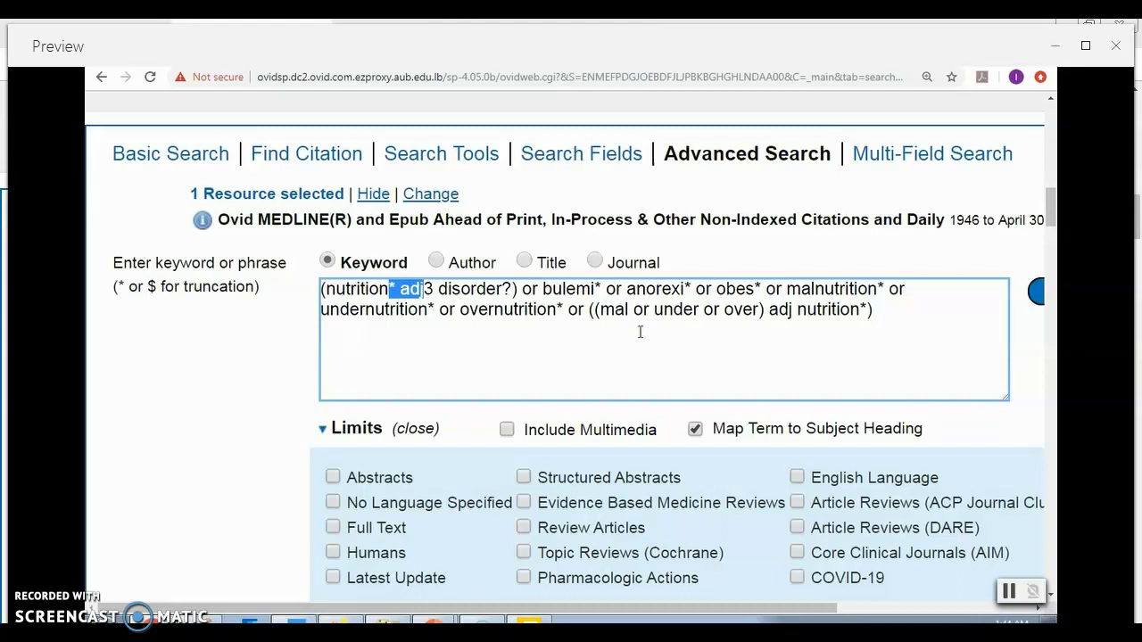
pyautogui.click(898, 312)
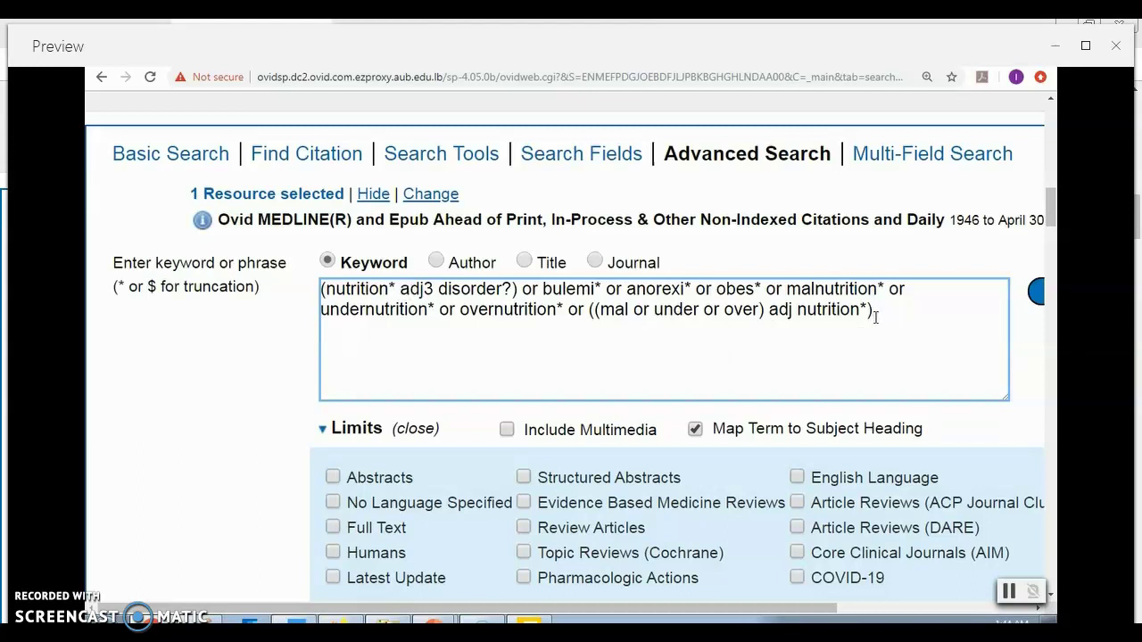
pyautogui.write(')')
pyautogui.click(322, 289)
pyautogui.write('(')
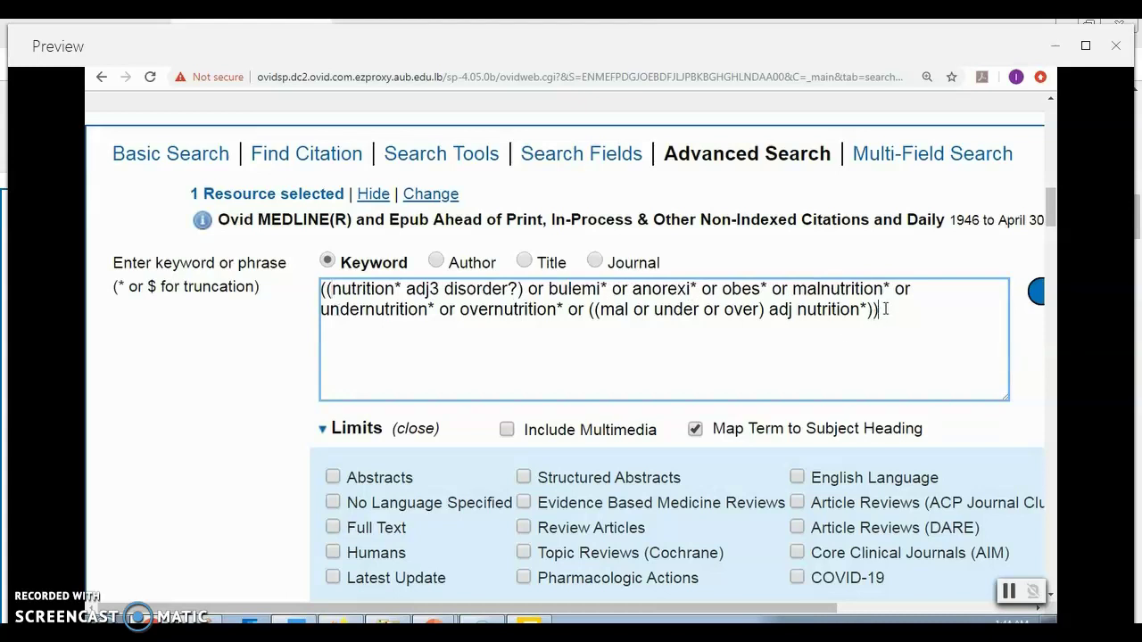
# Step: Append the field codes ".ti,ab,sh." to the keyword query and run the search
pyautogui.write('ti,ab,sh.')
pyautogui.click(1035, 291)
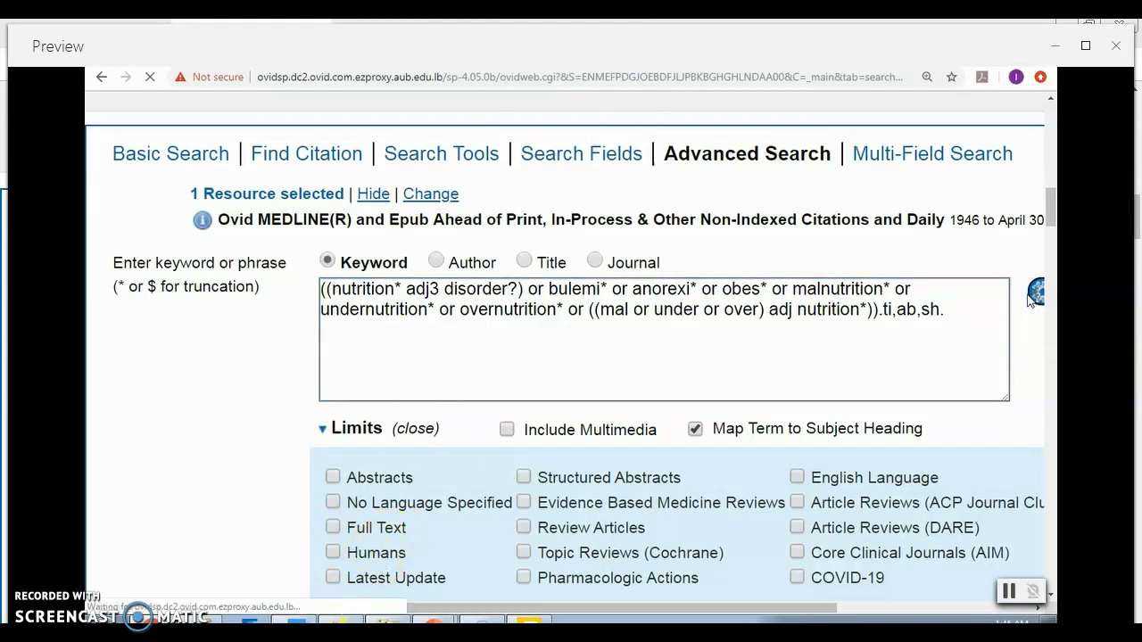
pyautogui.click(1008, 593)
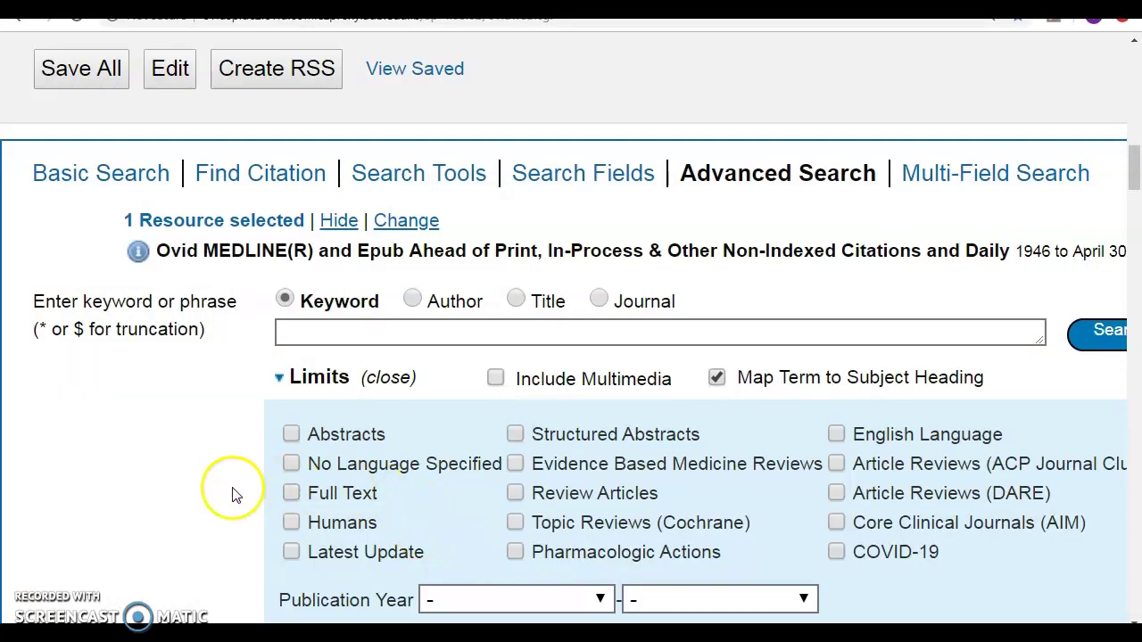
# Step: Return to the Ovid search form in Chrome and examine the newest line of the search history
pyautogui.hotkey('alt', 'Tab')
pyautogui.hotkey('alt', 'Tab')
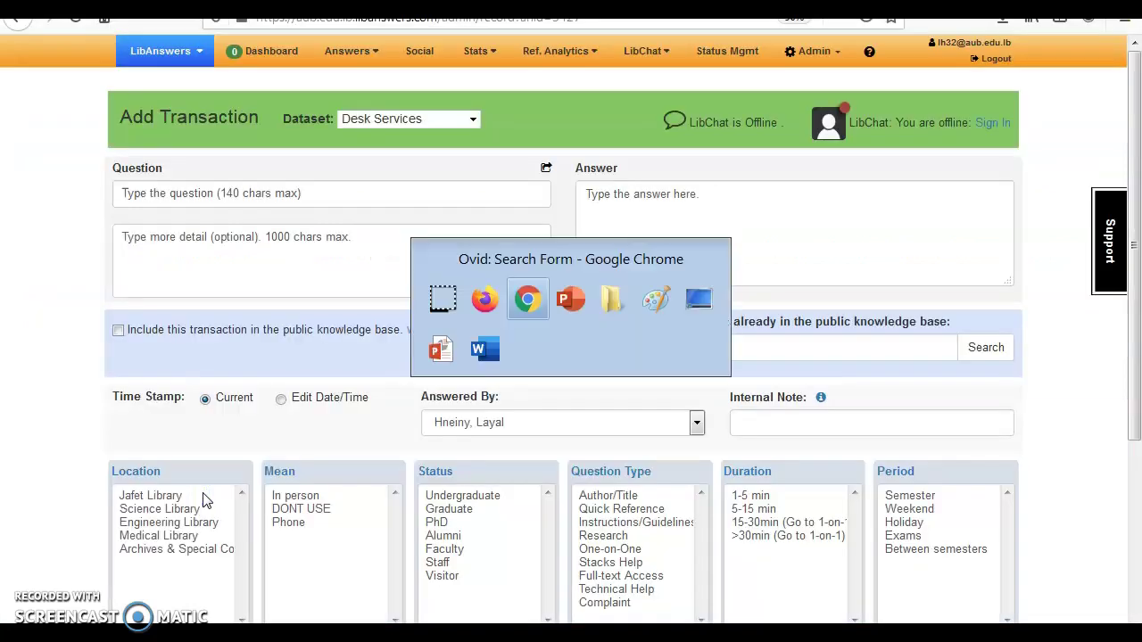
pyautogui.scroll(5, 254, 486)
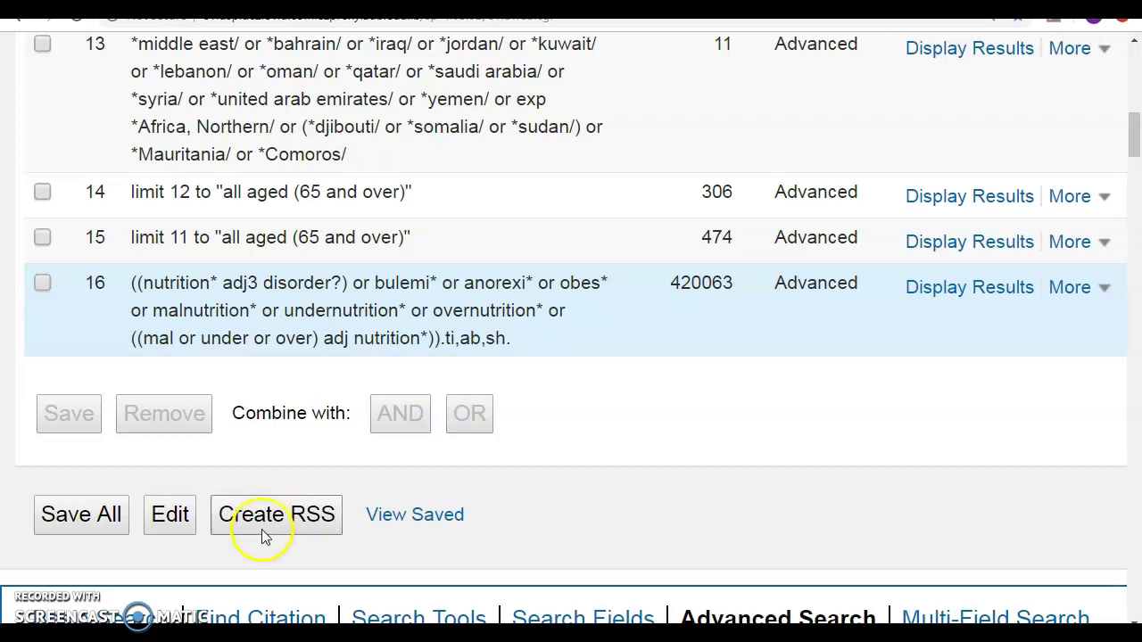
pyautogui.scroll(1, 264, 560)
pyautogui.scroll(4, 264, 553)
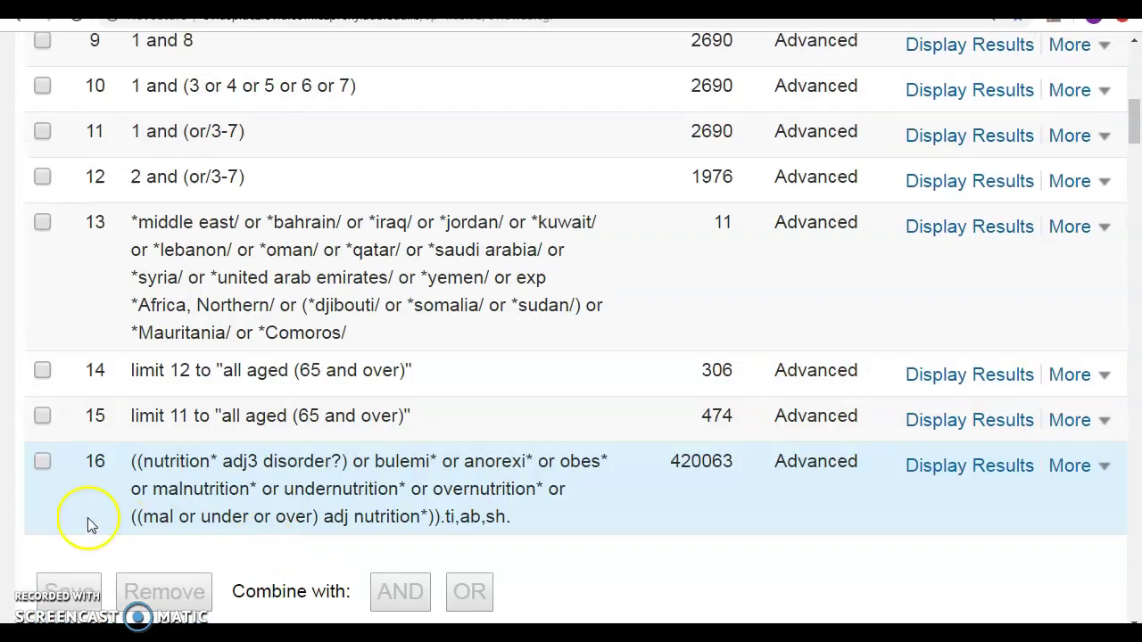
# Step: Combine search 1, "exp Nutrition Disorders/", and the keyword search on line 16 with OR, comparing their result counts first
pyautogui.click(43, 461)
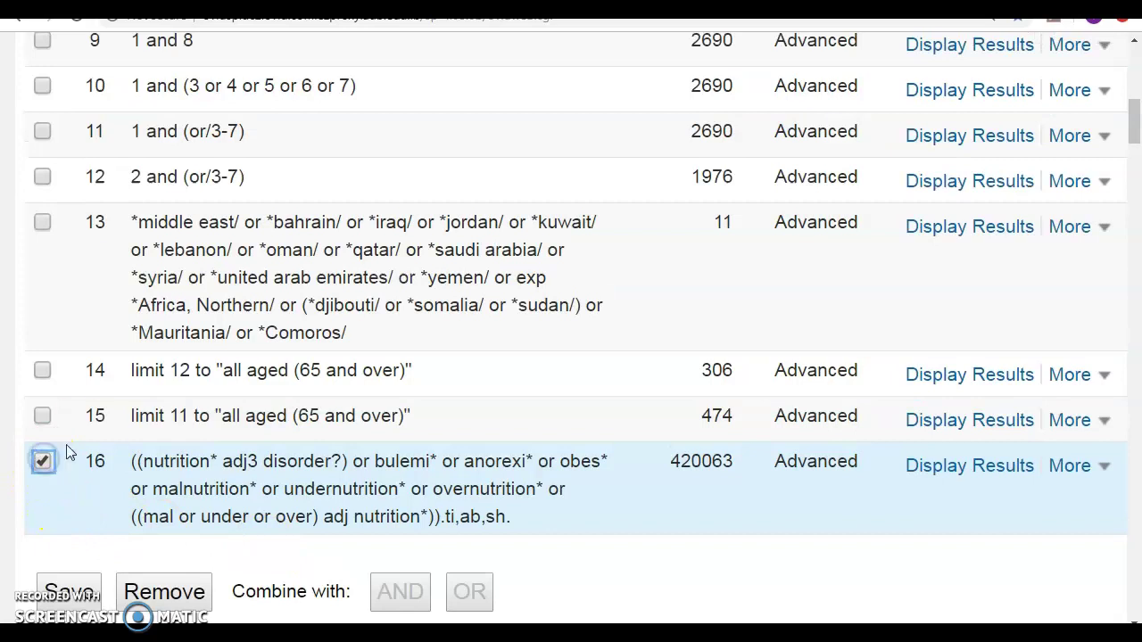
pyautogui.scroll(10, 89, 415)
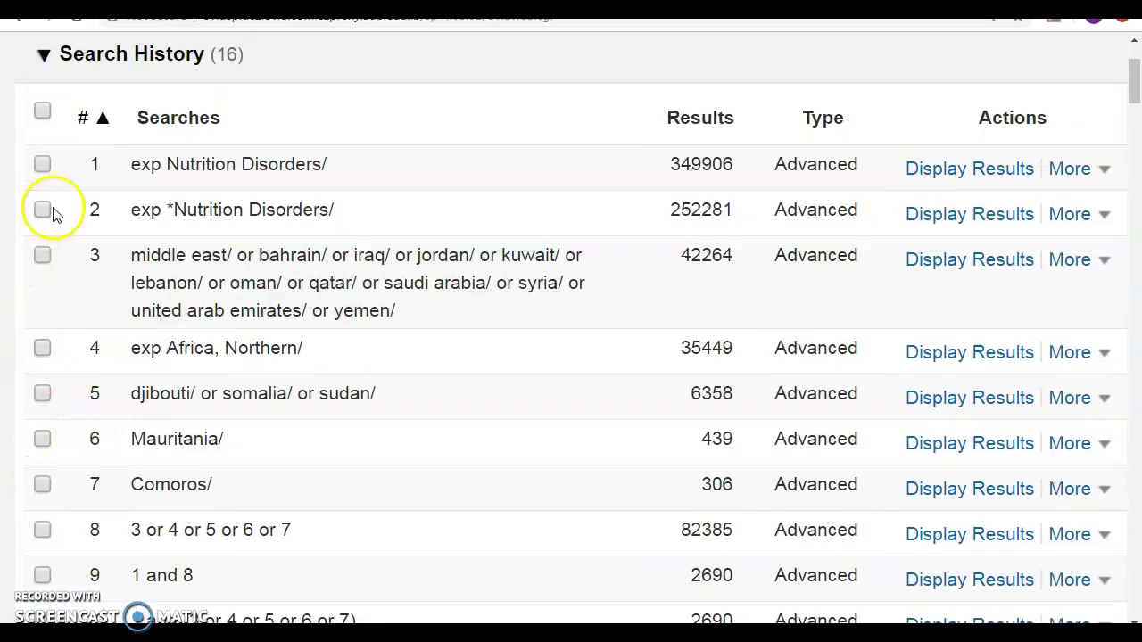
pyautogui.click(44, 165)
pyautogui.scroll(-2, 69, 406)
pyautogui.scroll(-4, 69, 412)
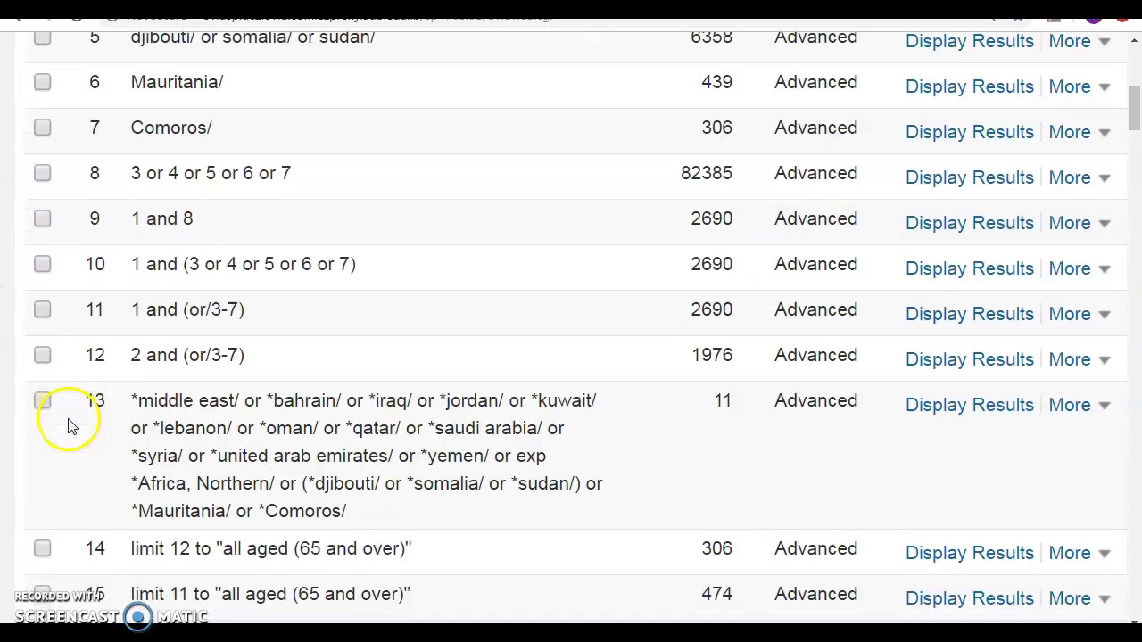
pyautogui.click(404, 591)
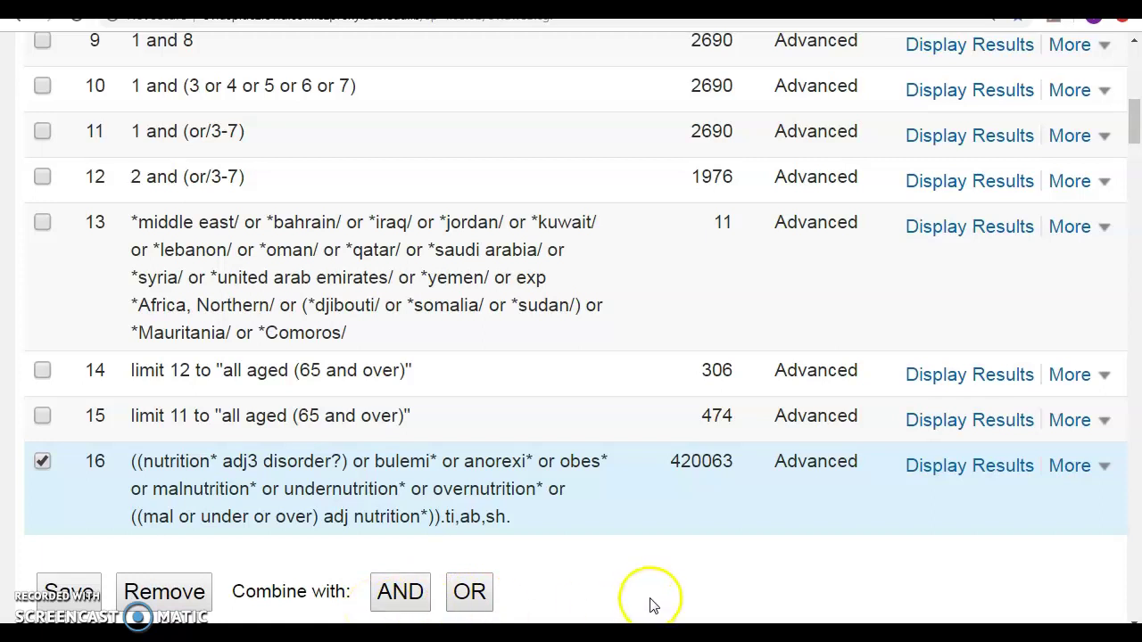
pyautogui.moveTo(702, 461); pyautogui.dragTo(668, 461)
pyautogui.scroll(2, 675, 466)
pyautogui.scroll(5, 675, 467)
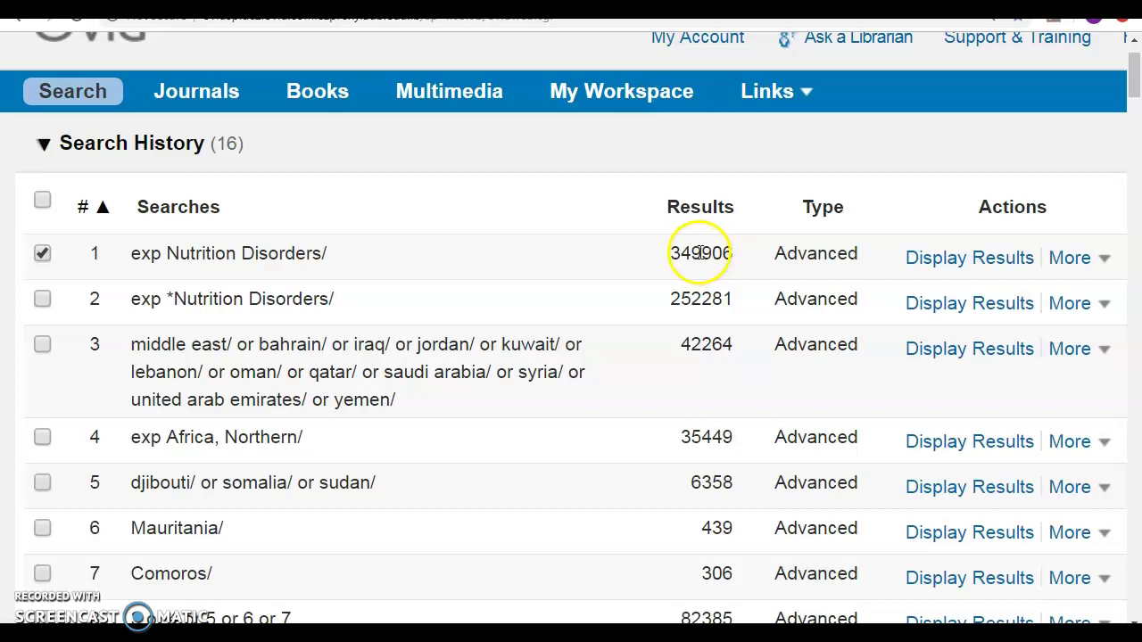
pyautogui.scroll(-5, 697, 323)
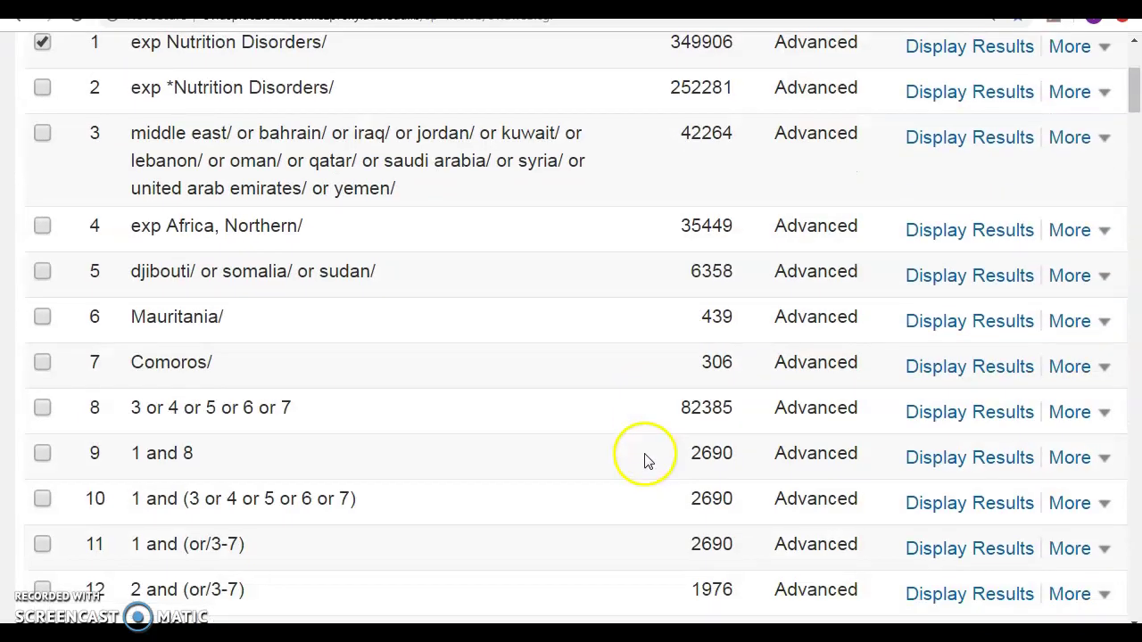
pyautogui.scroll(-2, 645, 464)
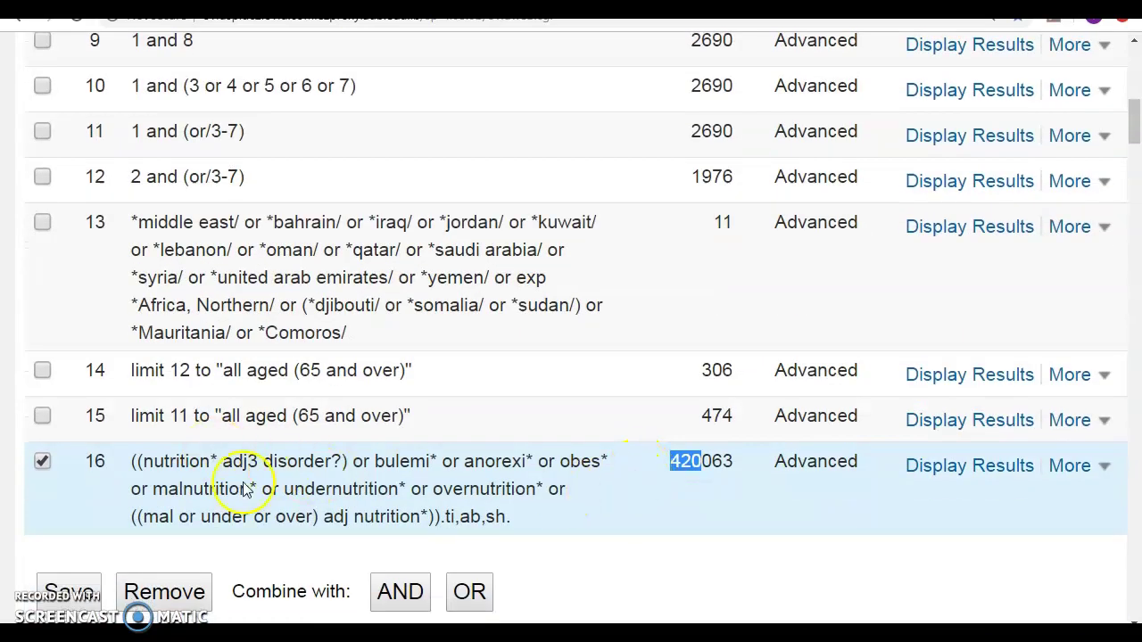
pyautogui.click(470, 593)
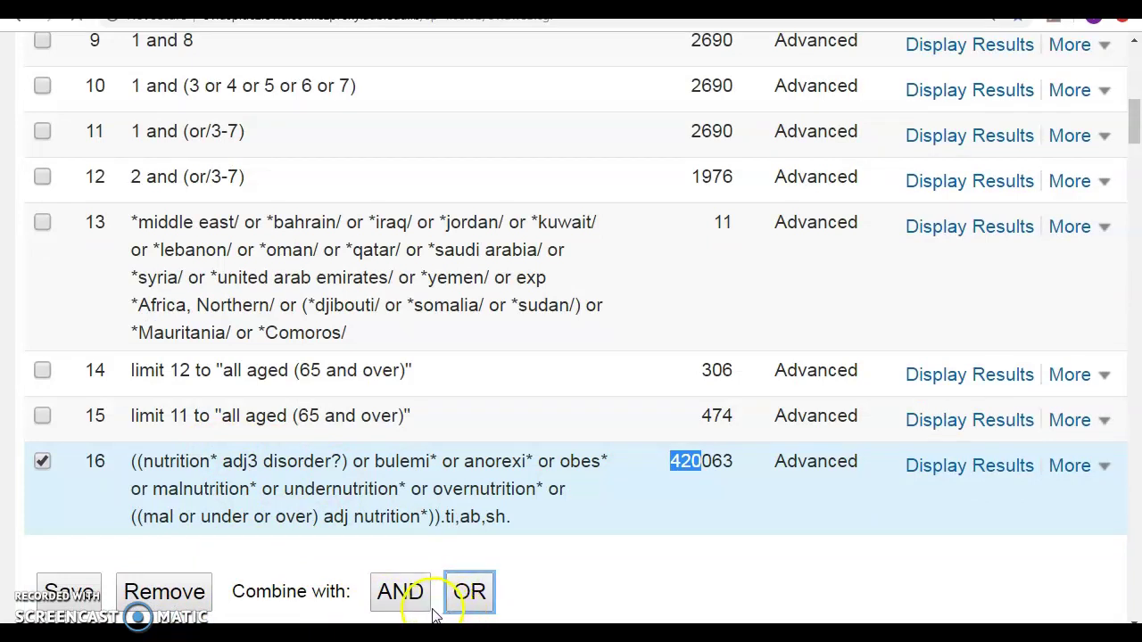
# Step: Combine search 17, "1 or 16", with search 8, the grouped country headings, using AND
pyautogui.scroll(2, 275, 383)
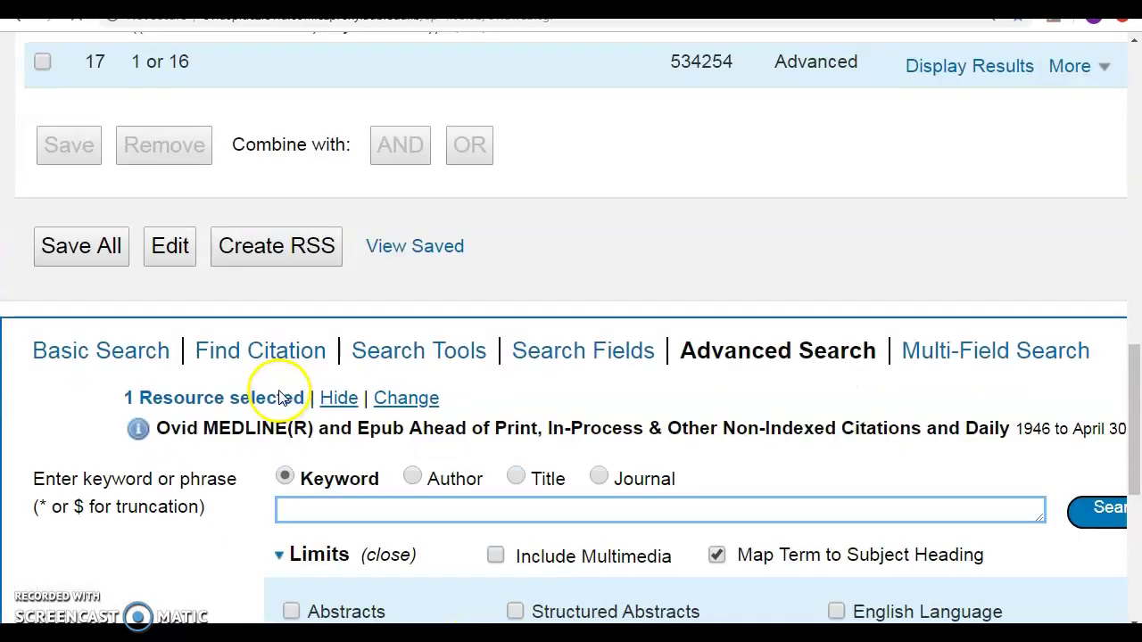
pyautogui.scroll(1, 77, 85)
pyautogui.click(42, 151)
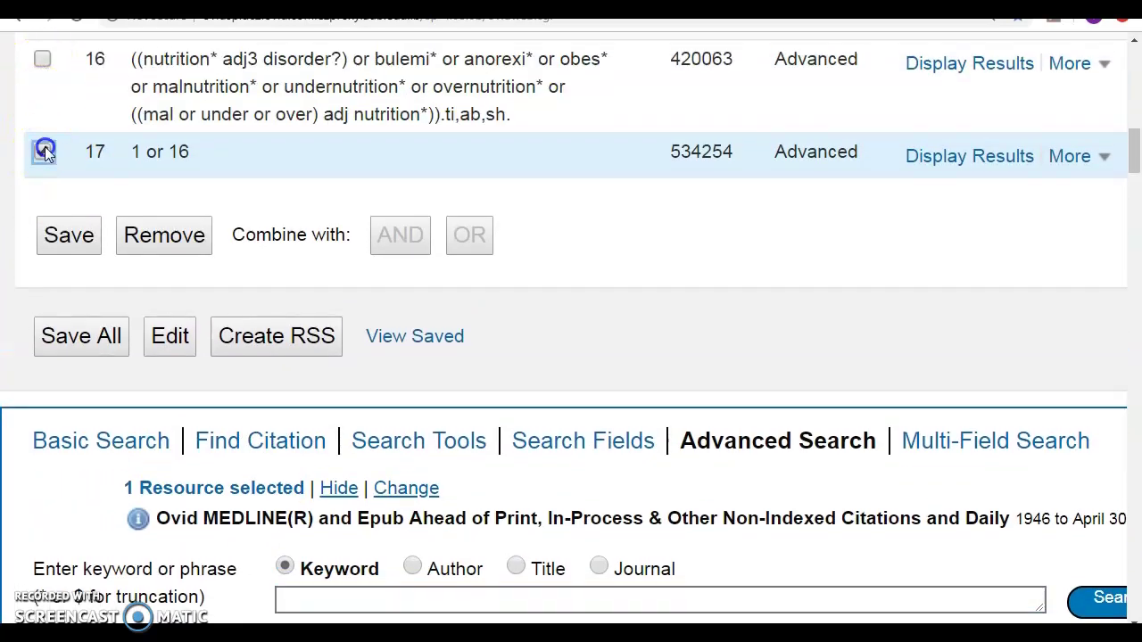
pyautogui.scroll(2, 113, 316)
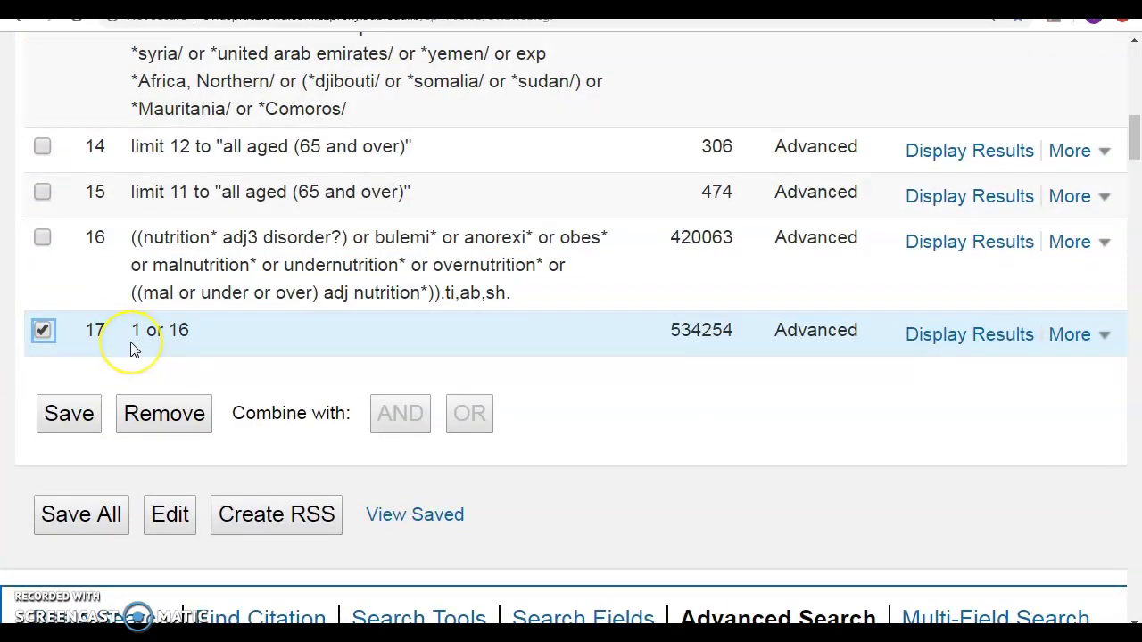
pyautogui.scroll(4, 134, 349)
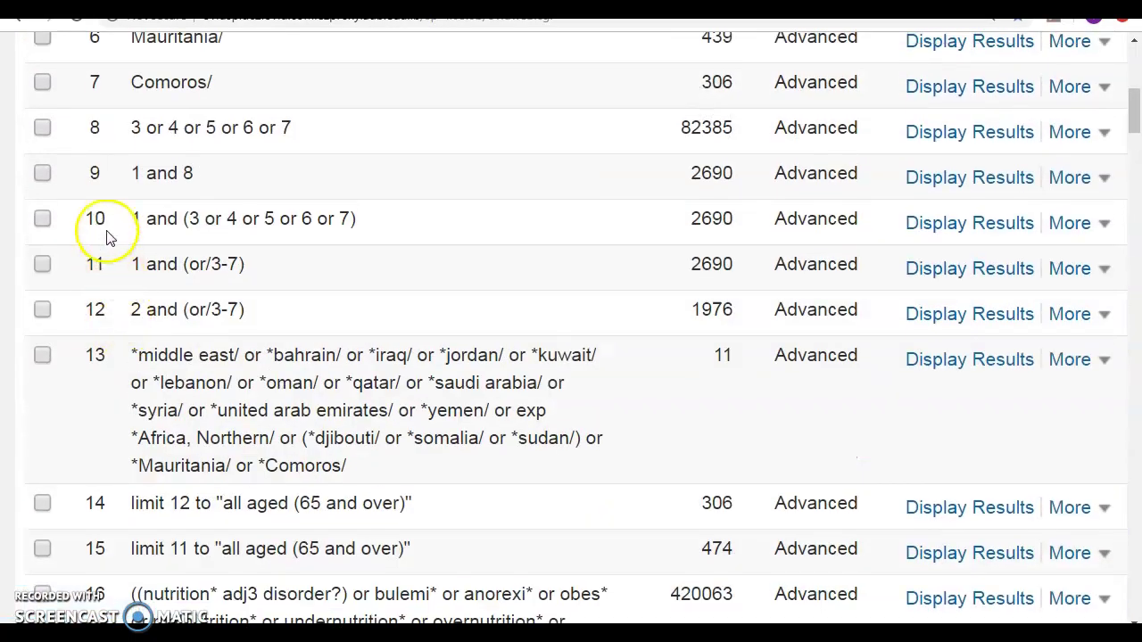
pyautogui.click(42, 127)
pyautogui.scroll(-3, 204, 453)
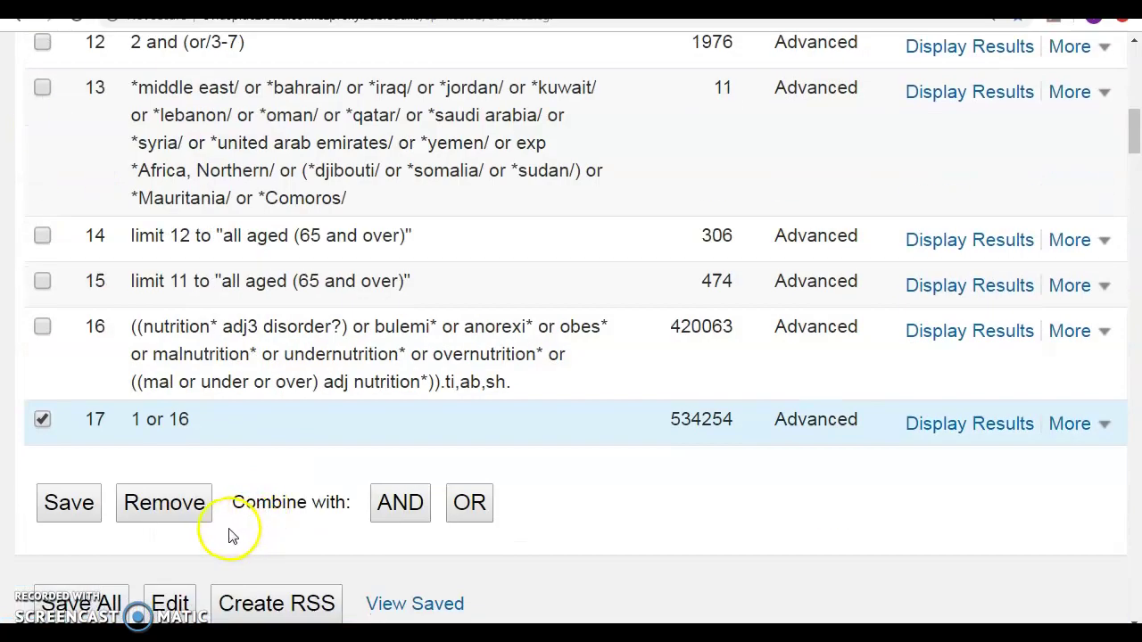
pyautogui.click(412, 506)
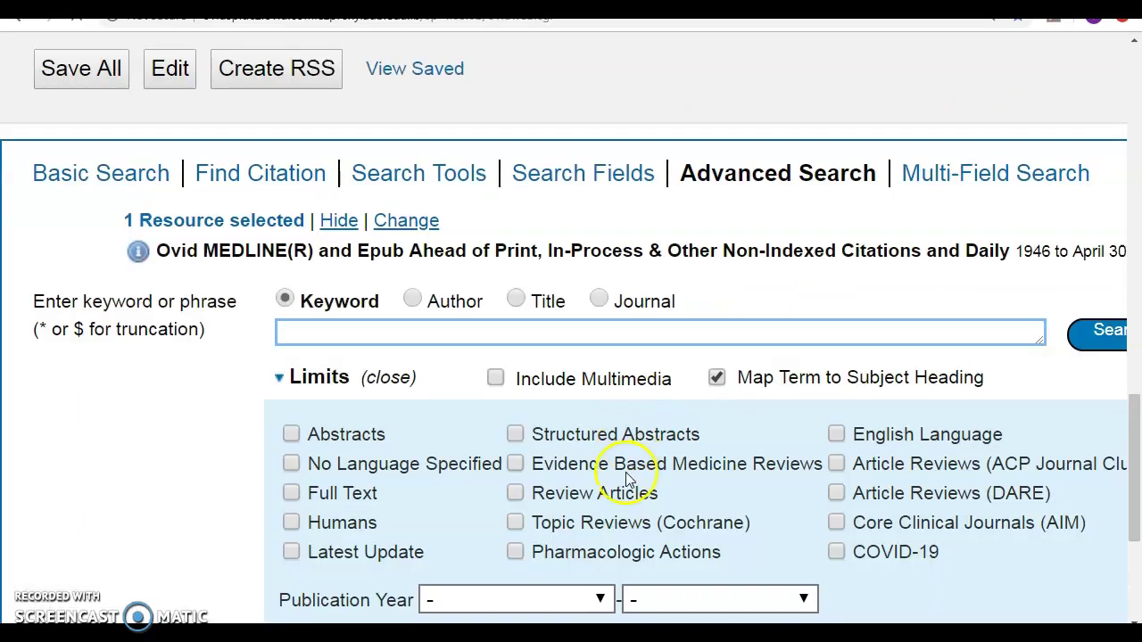
# Step: Compare the result count of the combined search "8 and 17" with the earlier searches in the history
pyautogui.scroll(2, 647, 385)
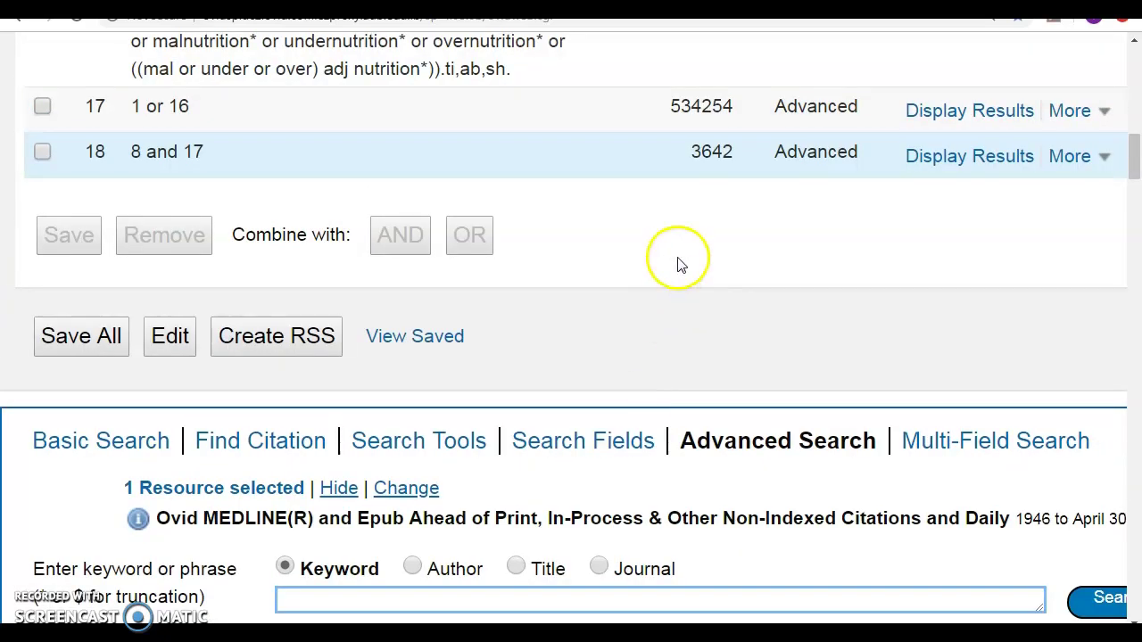
pyautogui.scroll(2, 678, 265)
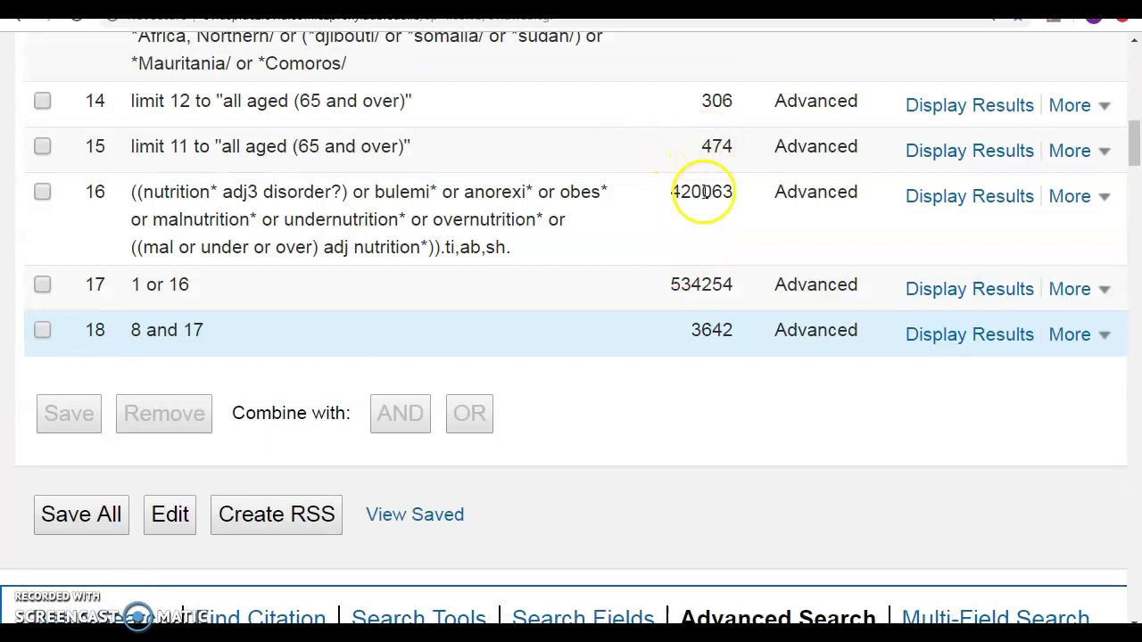
pyautogui.scroll(2, 703, 196)
pyautogui.scroll(1, 704, 198)
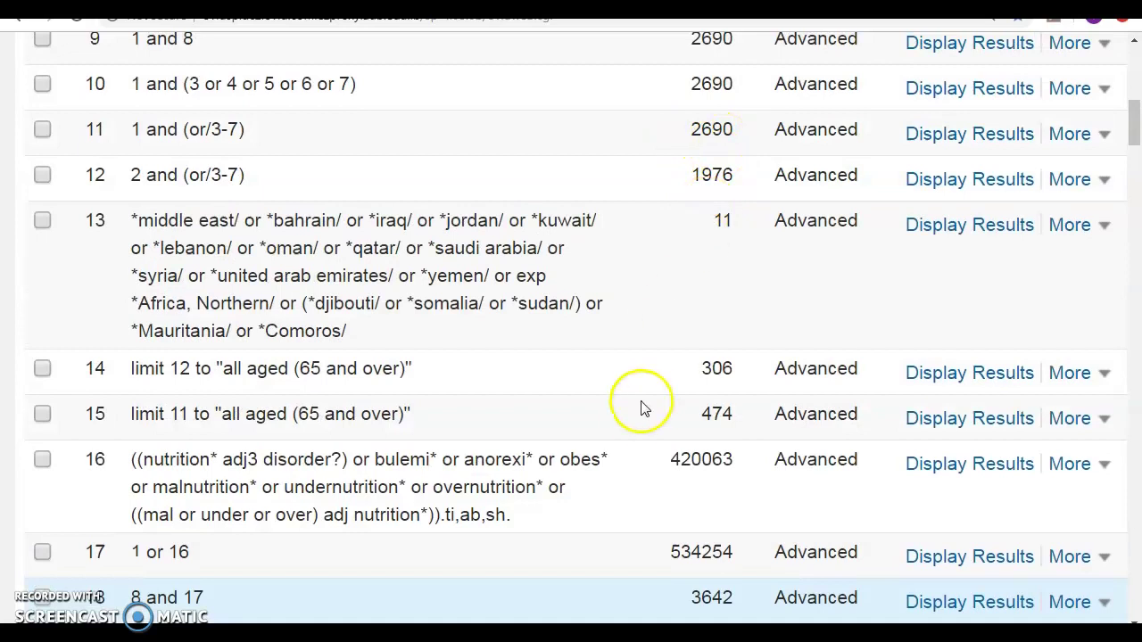
pyautogui.scroll(-2, 633, 472)
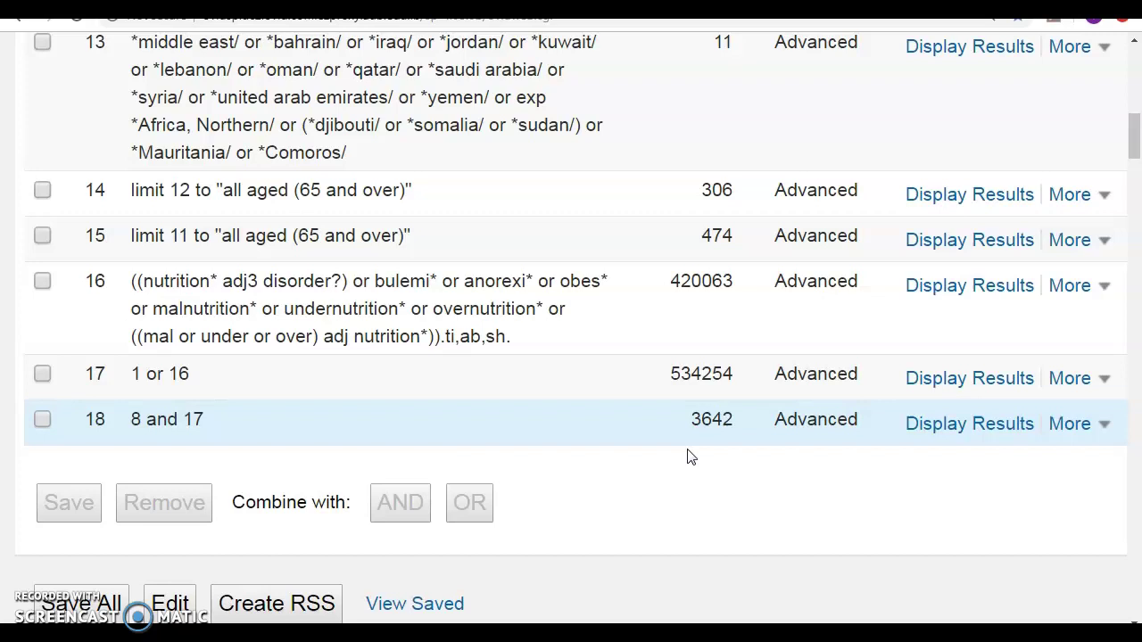
# Step: Find the first article in the results of the combined search and highlight its title
pyautogui.scroll(-9, 584, 548)
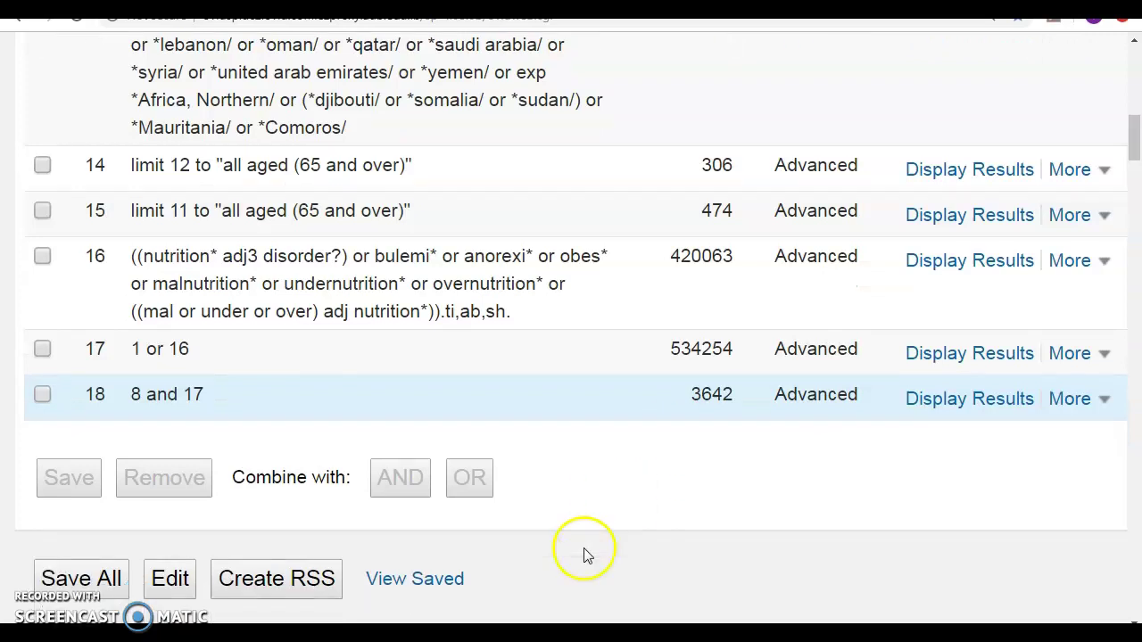
pyautogui.scroll(-3, 568, 550)
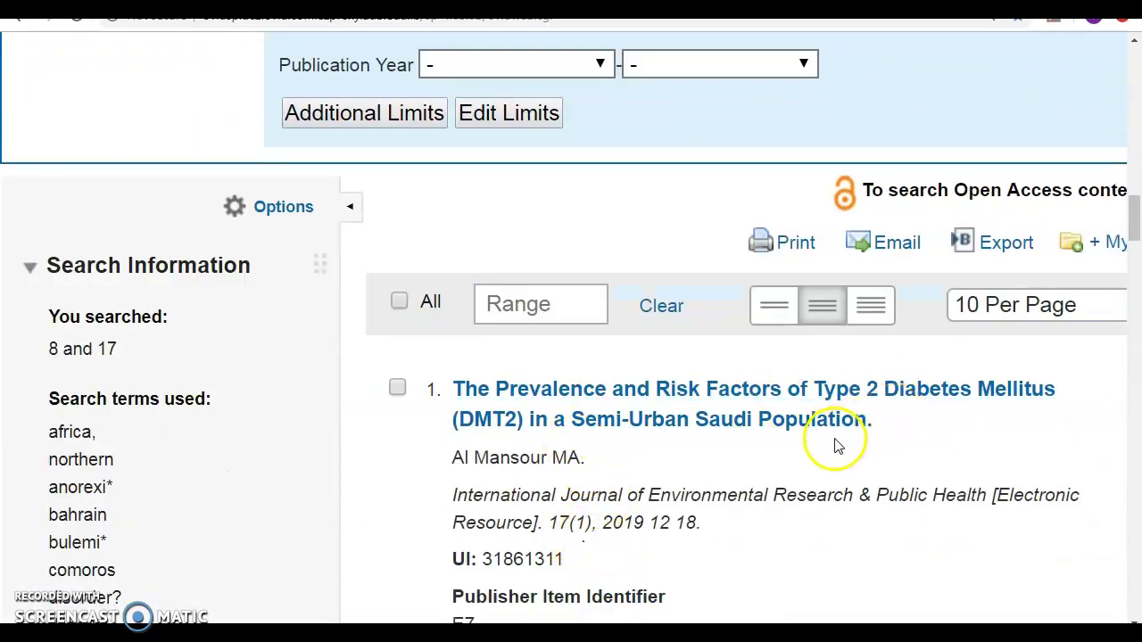
pyautogui.moveTo(866, 422); pyautogui.dragTo(453, 393)
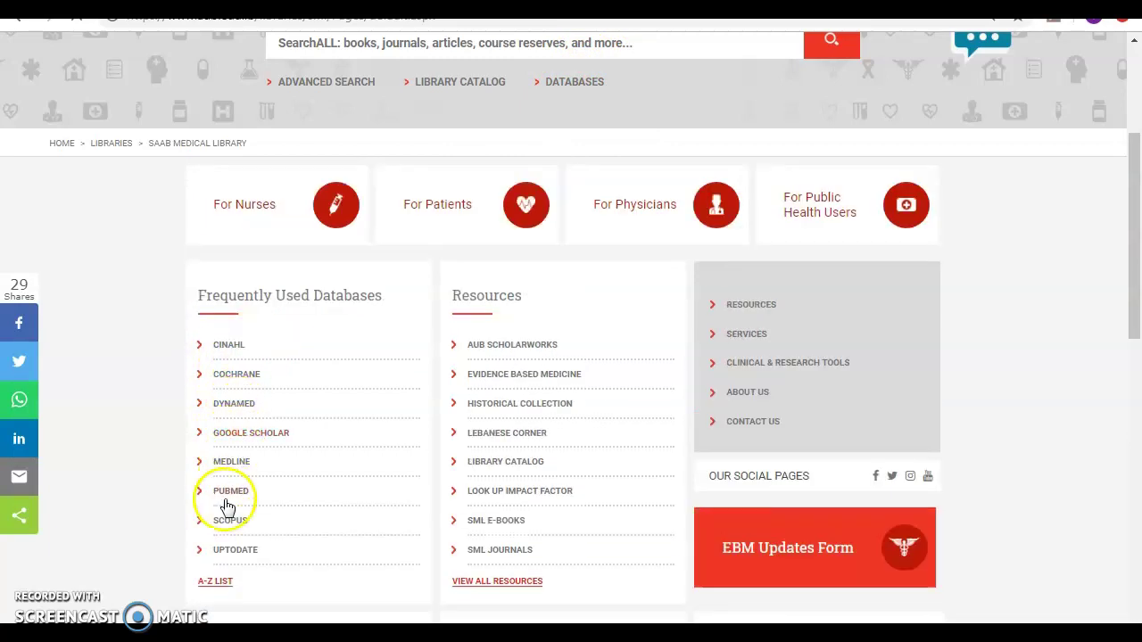
# Step: Open the Scopus database from the Saab Medical Library's list of frequently used databases
pyautogui.click(230, 525)
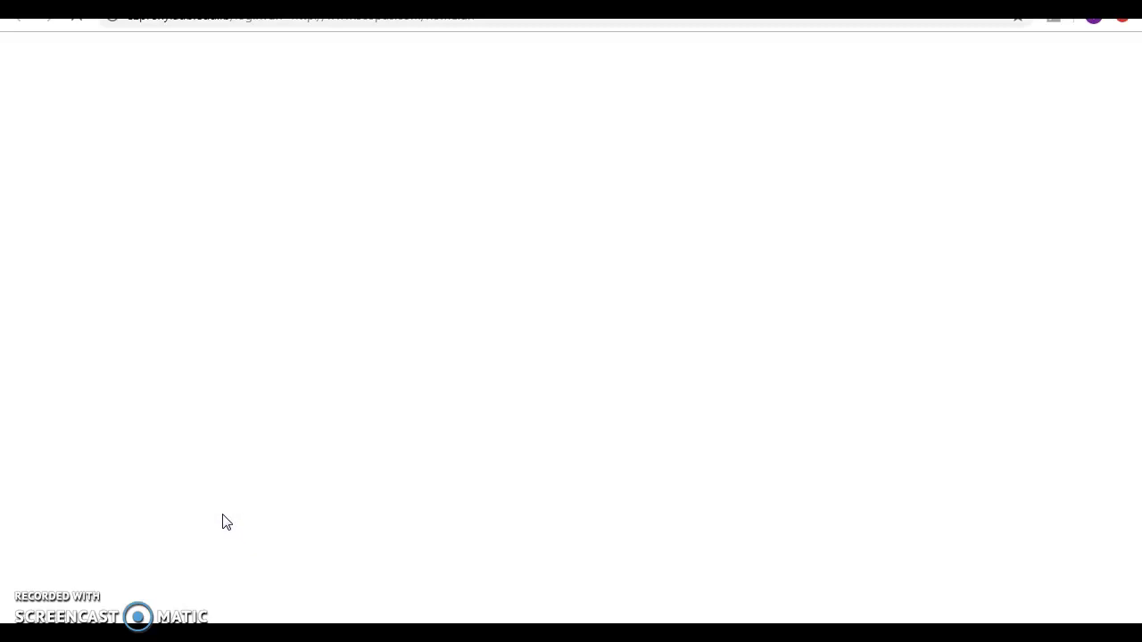
pyautogui.click(220, 525)
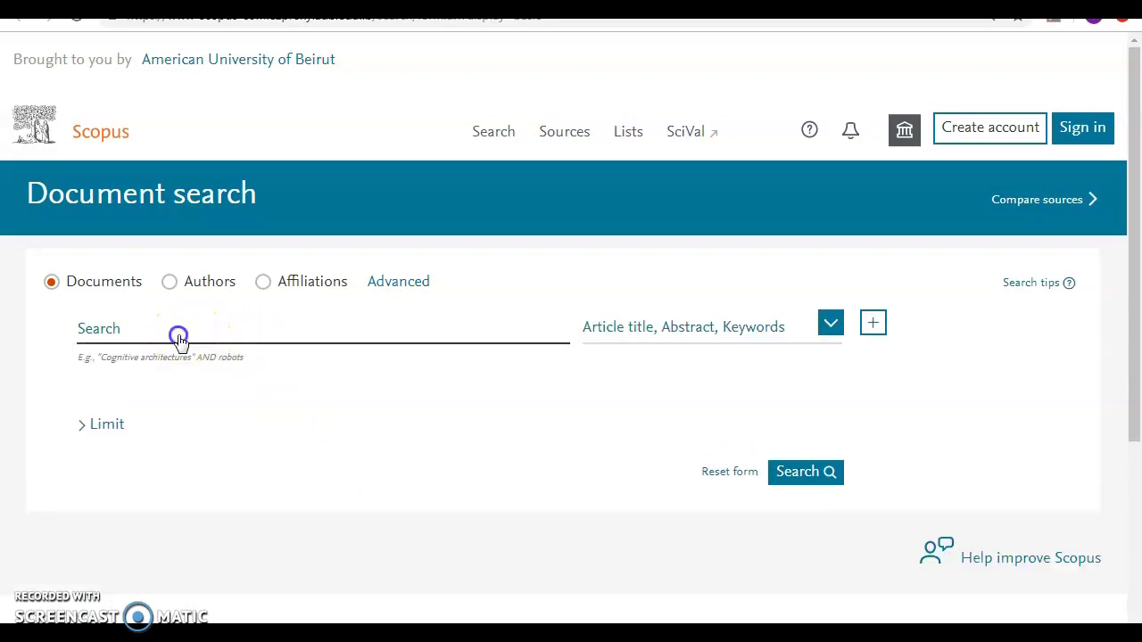
# Step: Search documents for the exact quoted title "The Prevalence and Risk Factors of Type 2 Diabetes Mellitus (DMT2) in a Semi-Urban Saudi Population."
pyautogui.click(180, 332)
pyautogui.write('"')
pyautogui.hotkey('ctrl', 'v')
pyautogui.write('"')
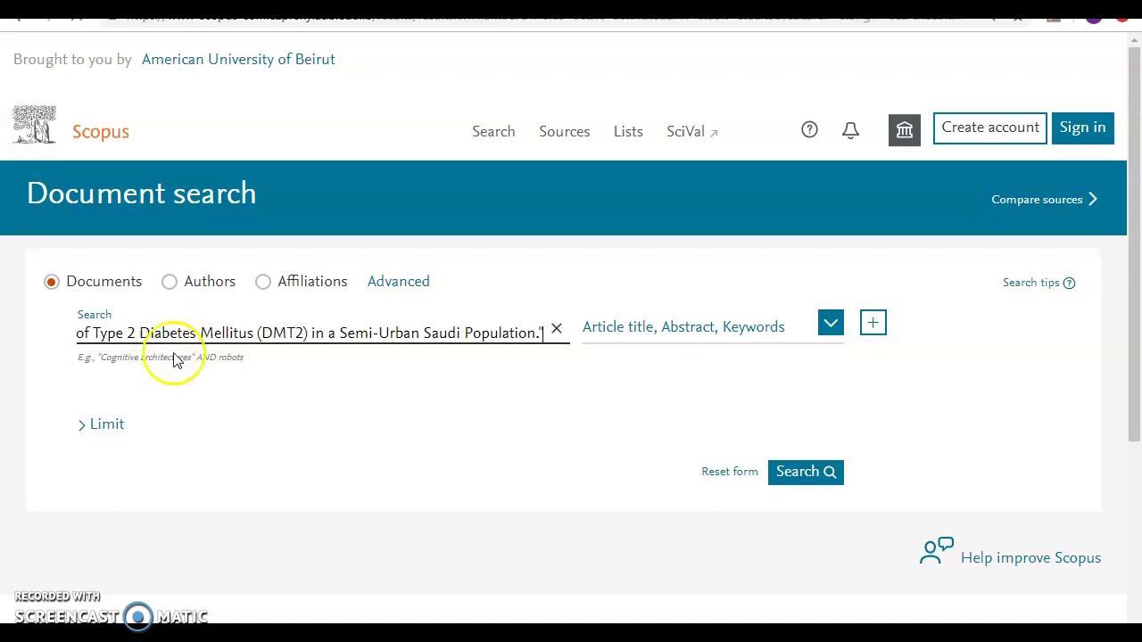
pyautogui.press('Return')
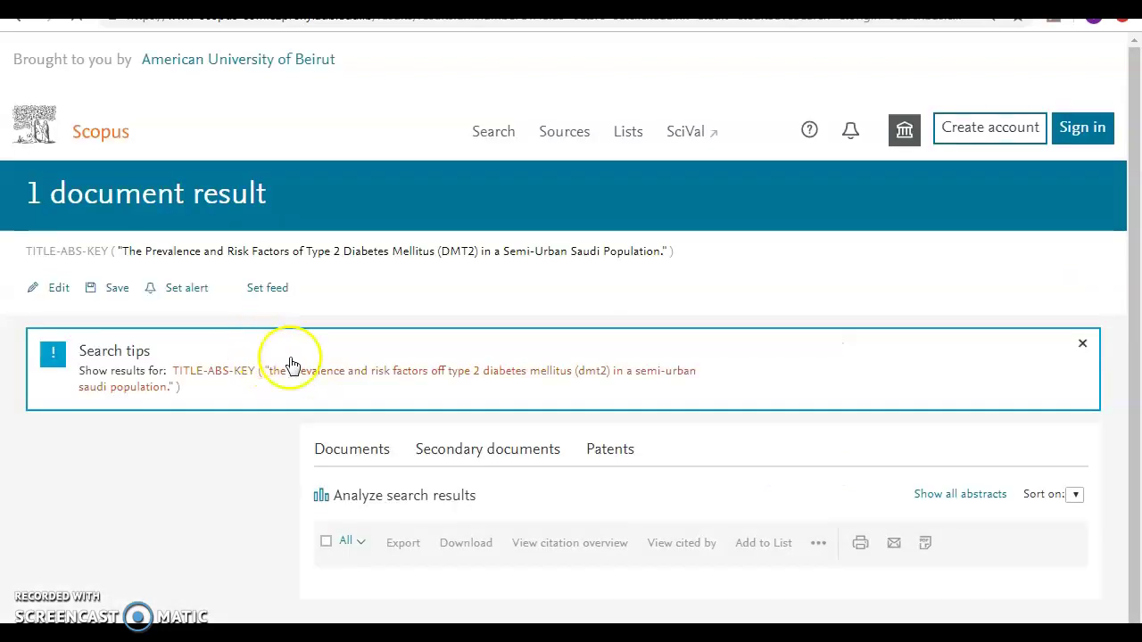
# Step: View the documents that cite the found diabetes article, and return to the search results
pyautogui.scroll(-2, 901, 535)
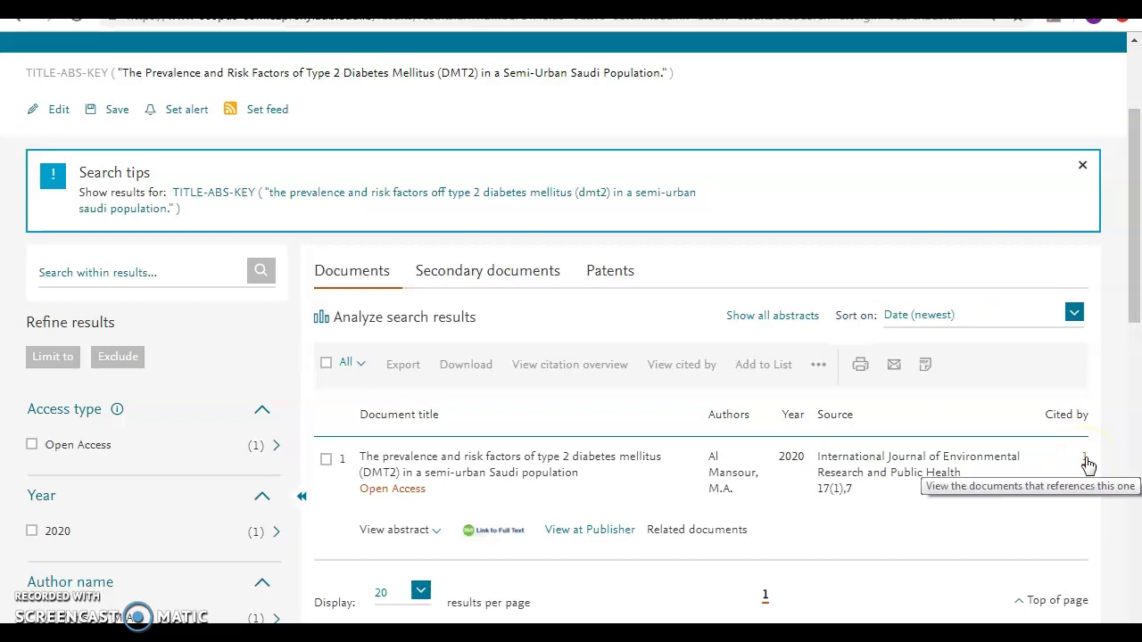
pyautogui.click(1085, 459)
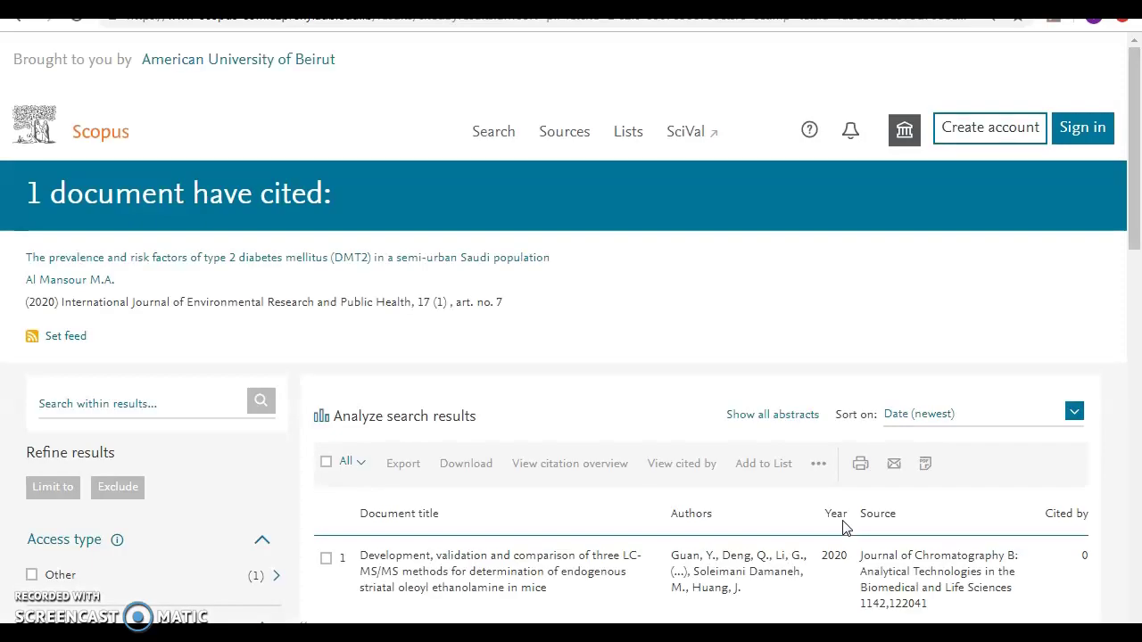
pyautogui.click(20, 27)
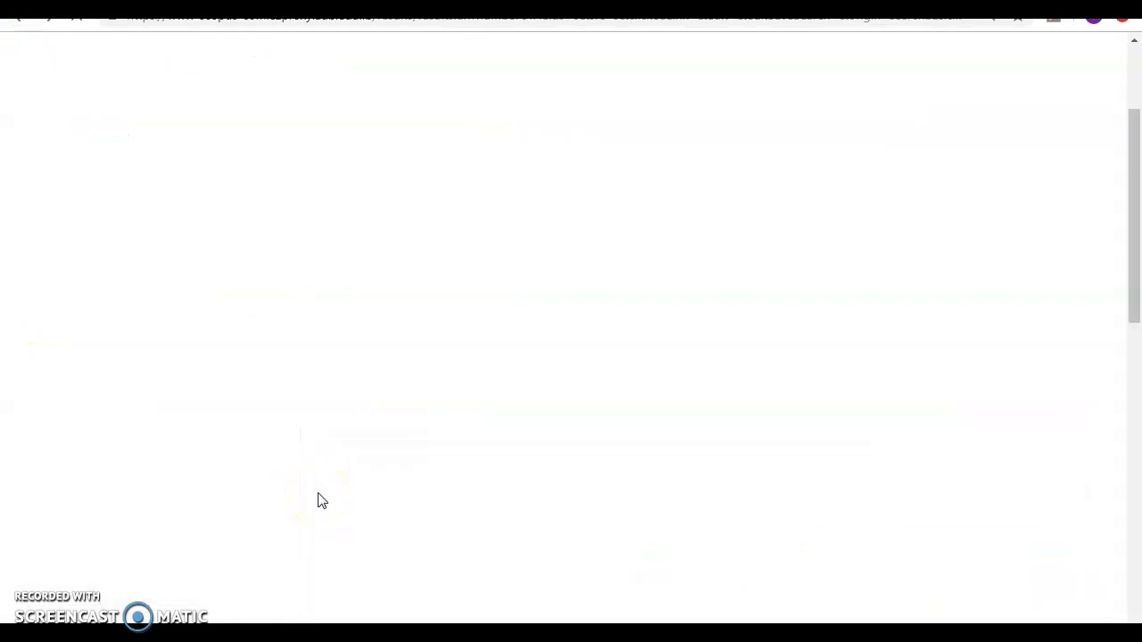
# Step: Open the found article's details and look through its abstract, keywords and funding details down to the reference list
pyautogui.click(414, 462)
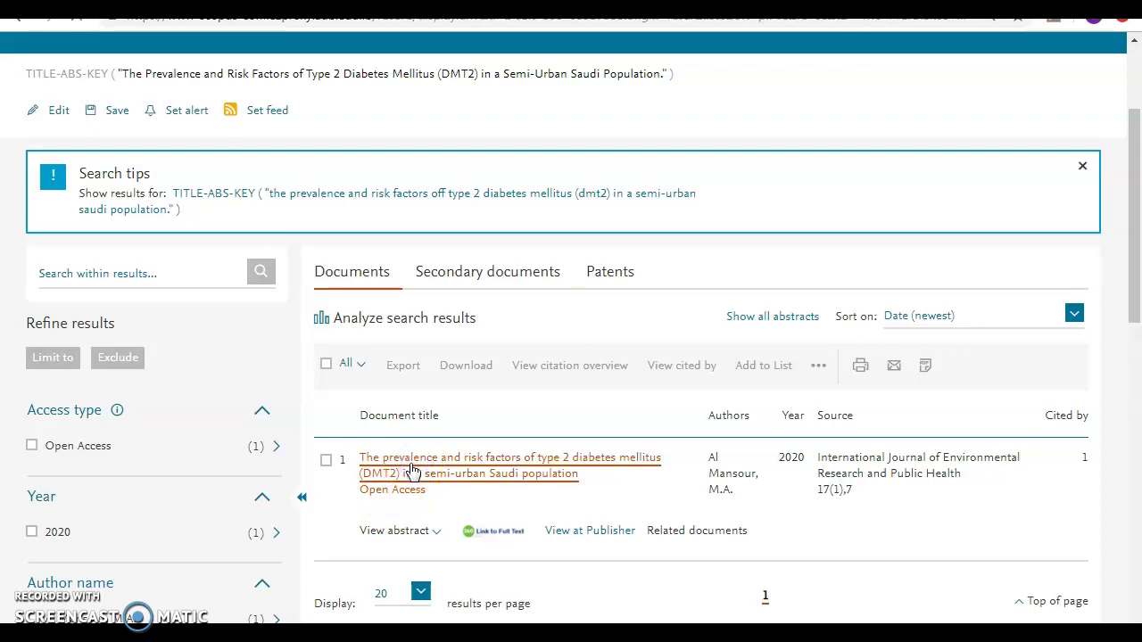
pyautogui.click(377, 453)
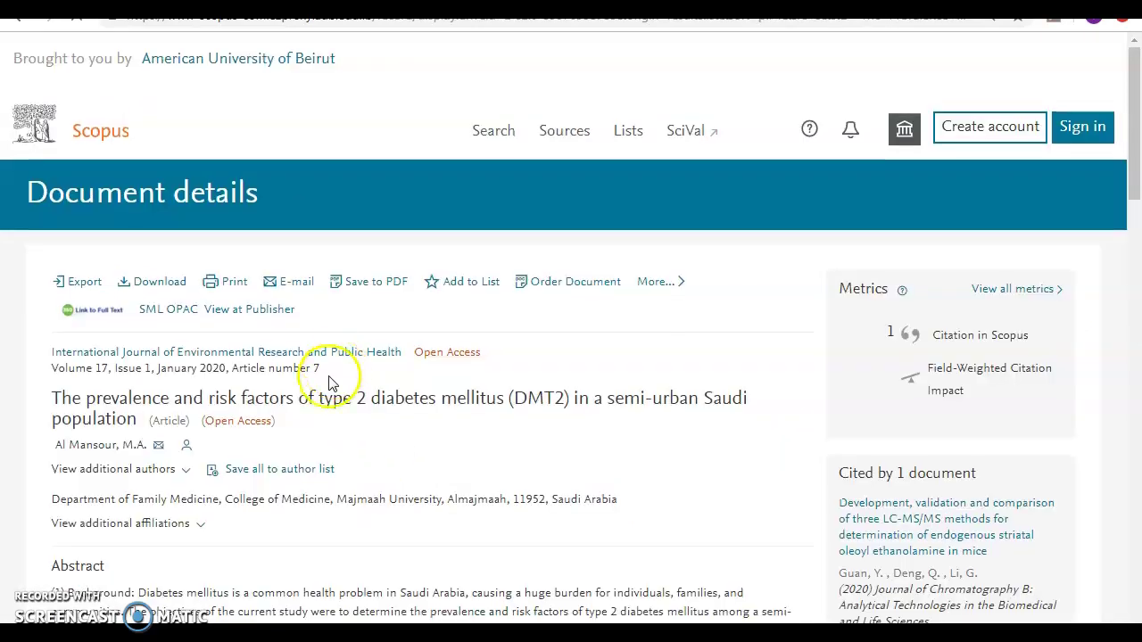
pyautogui.scroll(-4, 325, 384)
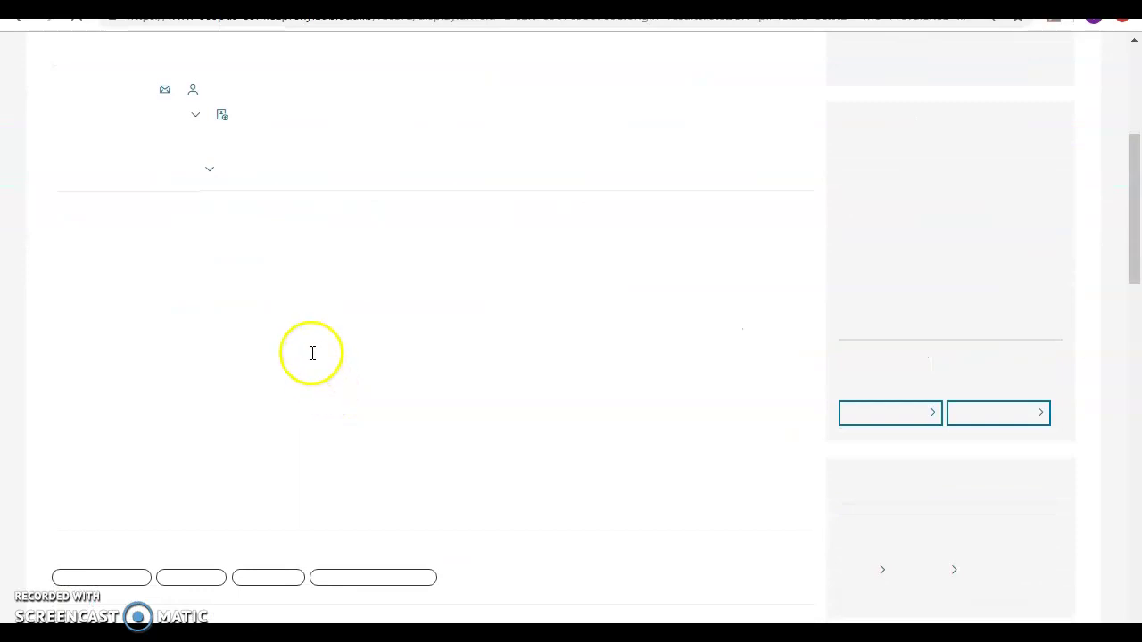
pyautogui.scroll(-4, 309, 318)
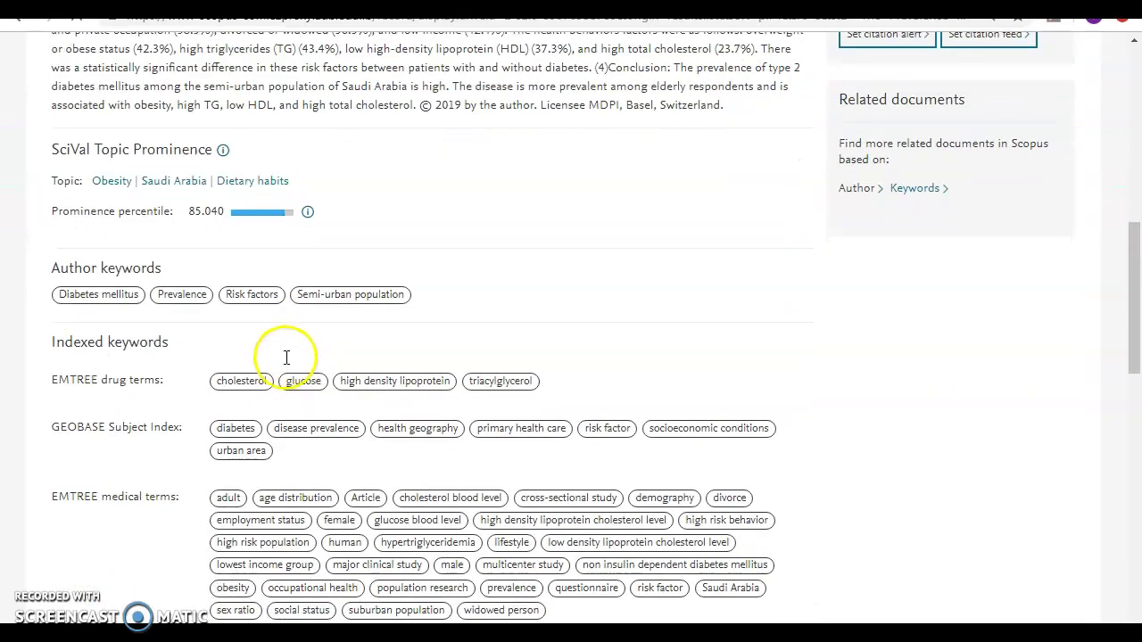
pyautogui.scroll(-6, 287, 357)
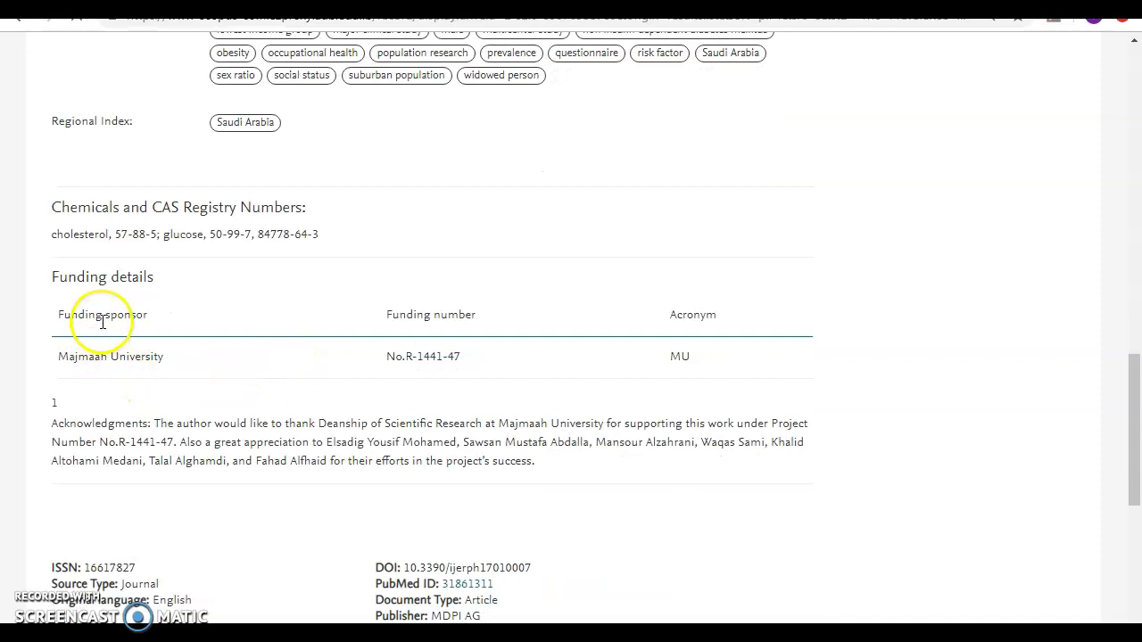
pyautogui.scroll(-6, 102, 326)
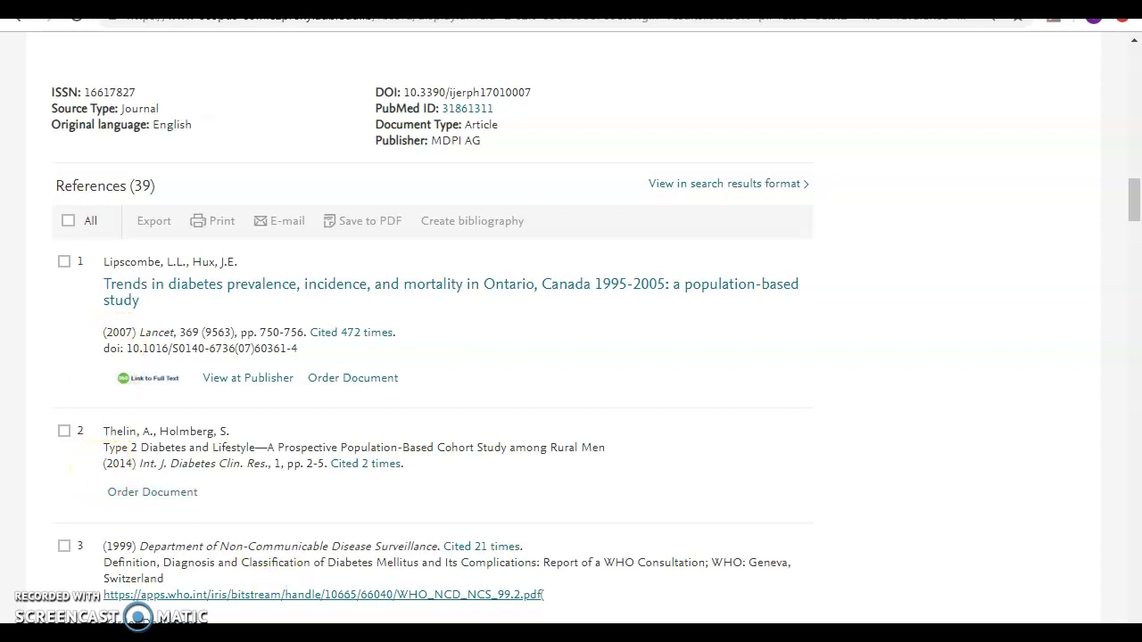
# Step: Switch to the presentation's "Broaden Search Sensitivity" slide showing the snowball effect
pyautogui.moveTo(410, 637)
pyautogui.click(383, 607)
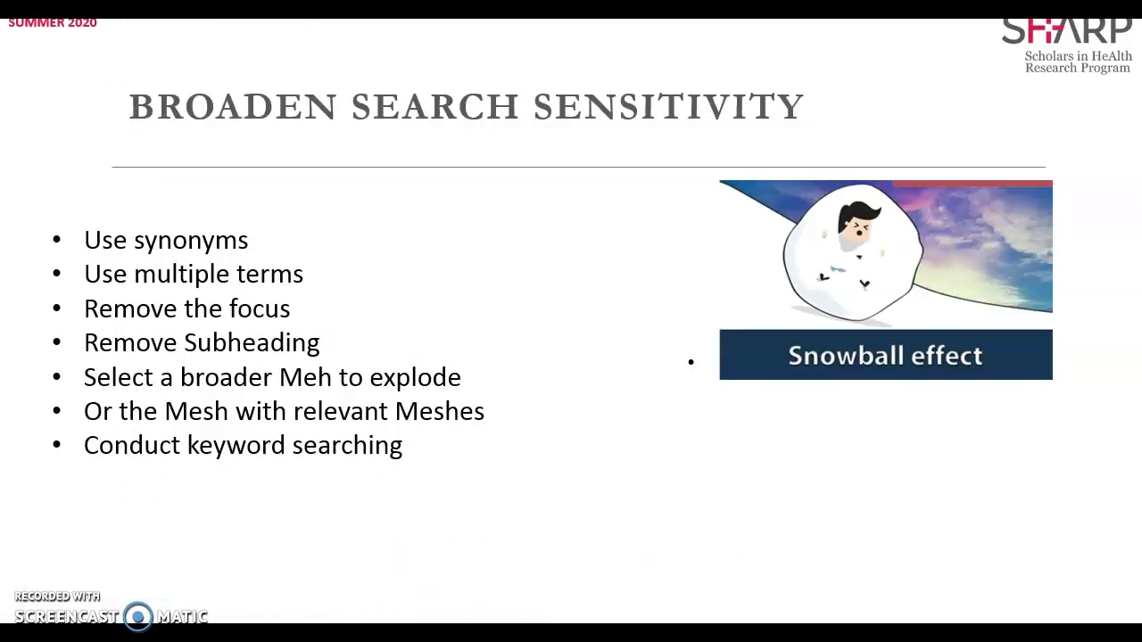